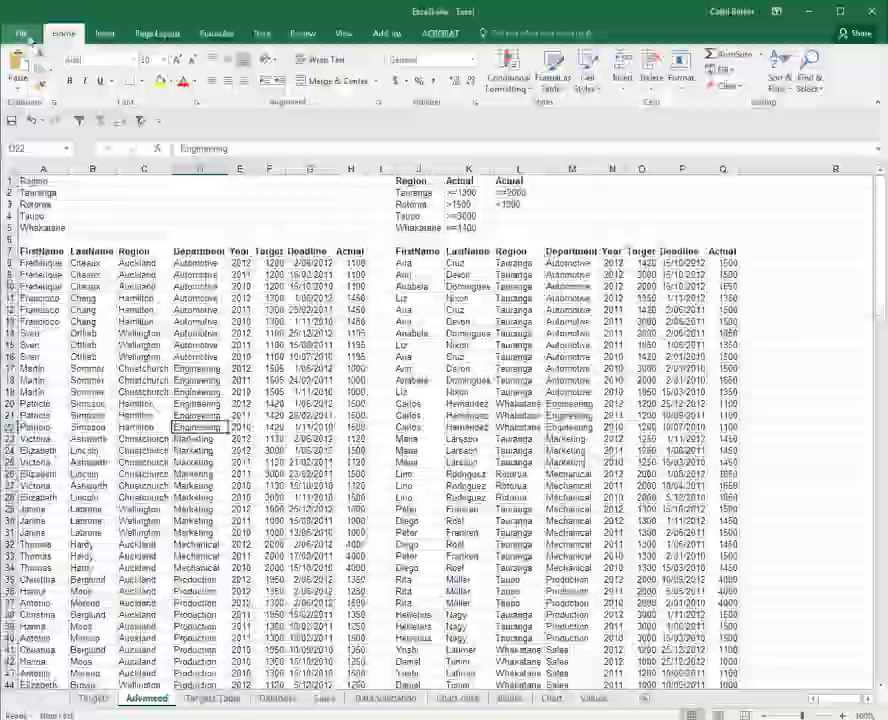
# Enable the Developer tab in the ribbon customization options and apply the change
pyautogui.click(29, 38)
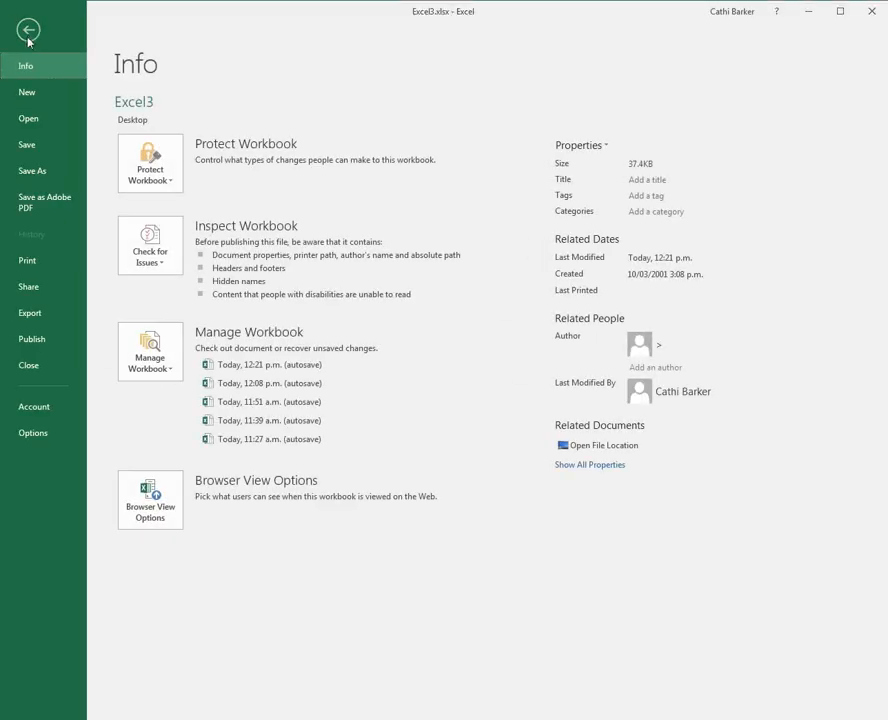
pyautogui.click(41, 439)
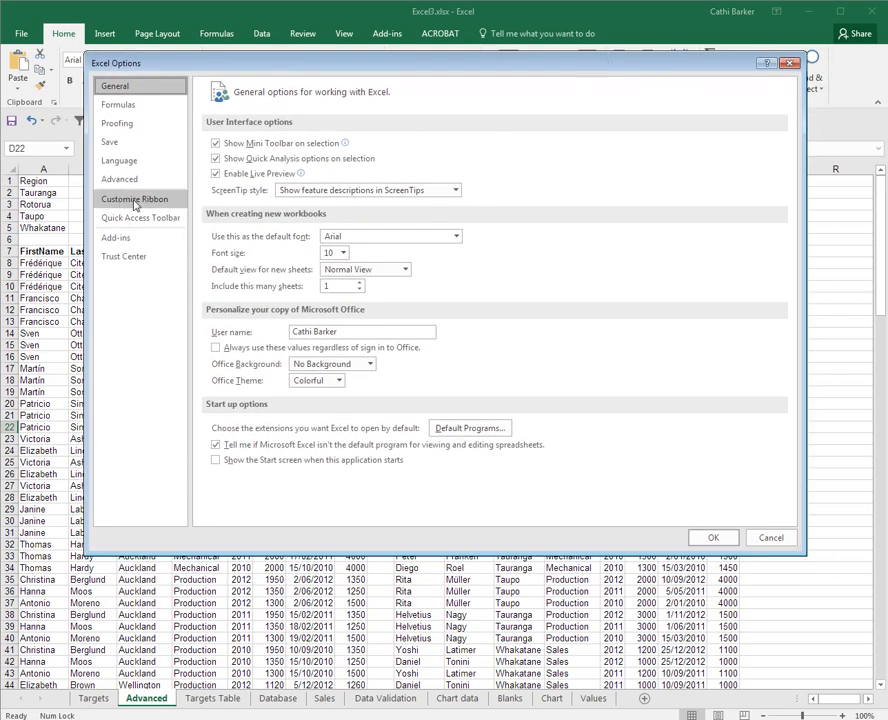
pyautogui.click(134, 201)
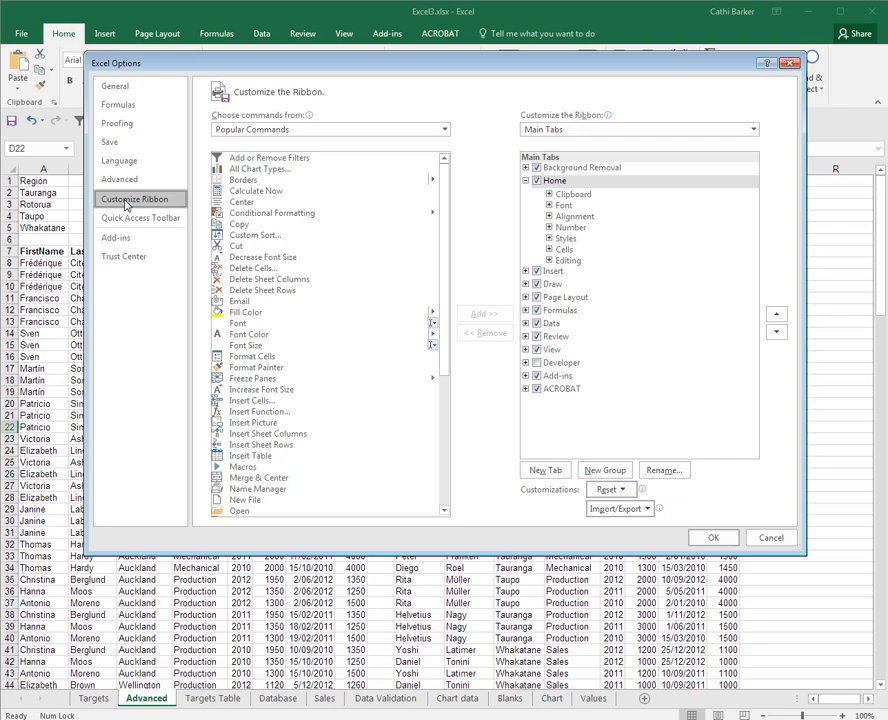
pyautogui.click(537, 363)
pyautogui.click(560, 365)
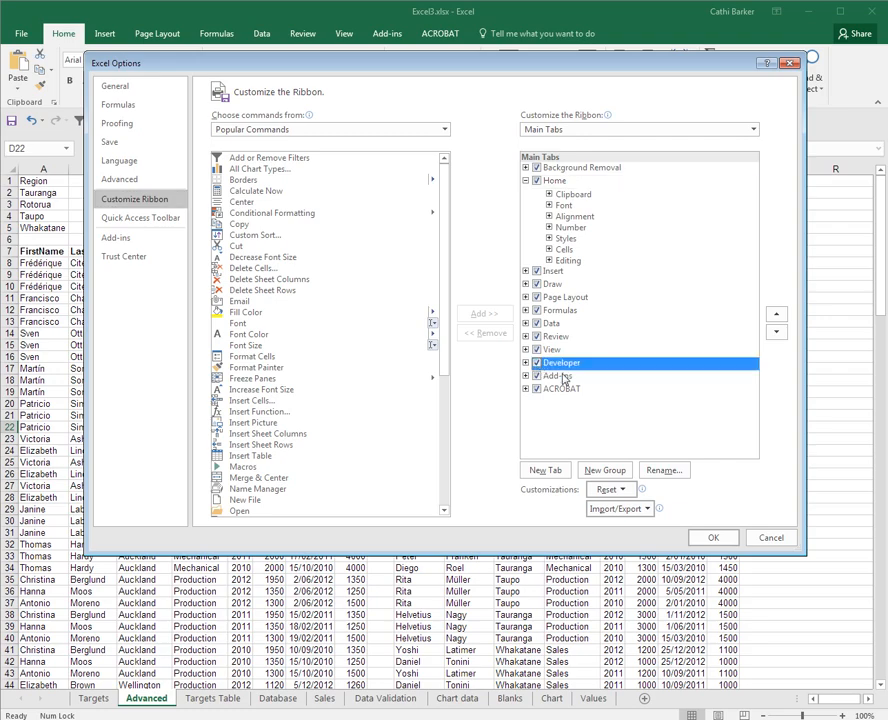
pyautogui.click(713, 539)
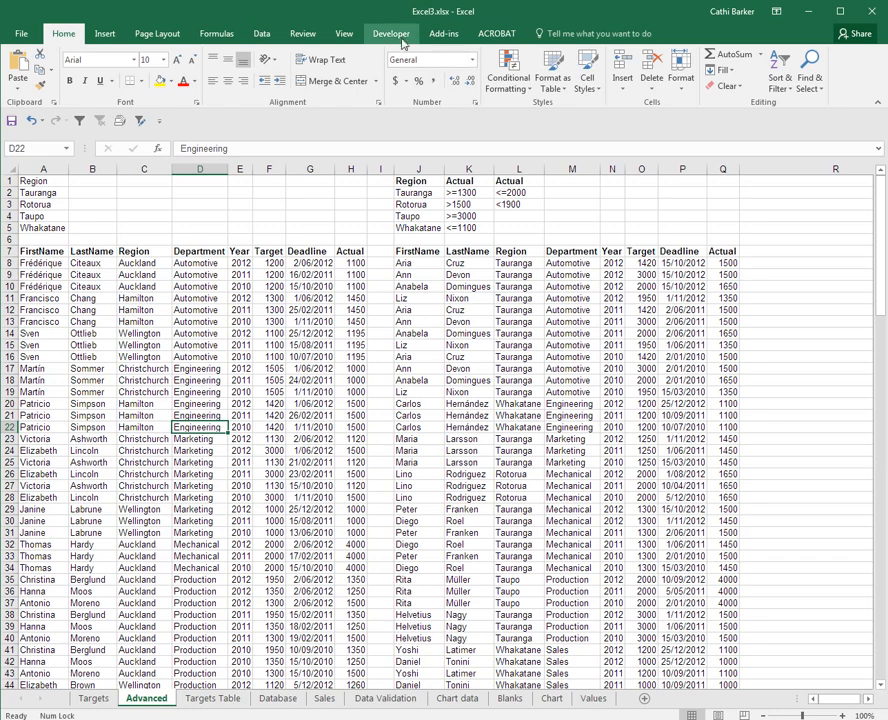
# Check the macro security settings and accept them with all macros enabled
pyautogui.click(395, 35)
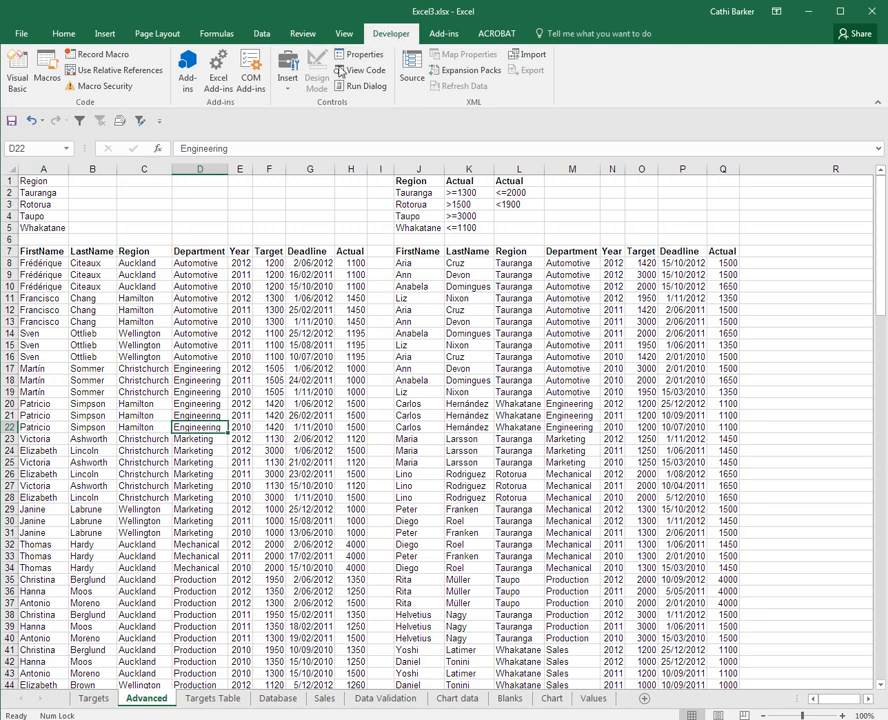
pyautogui.click(117, 89)
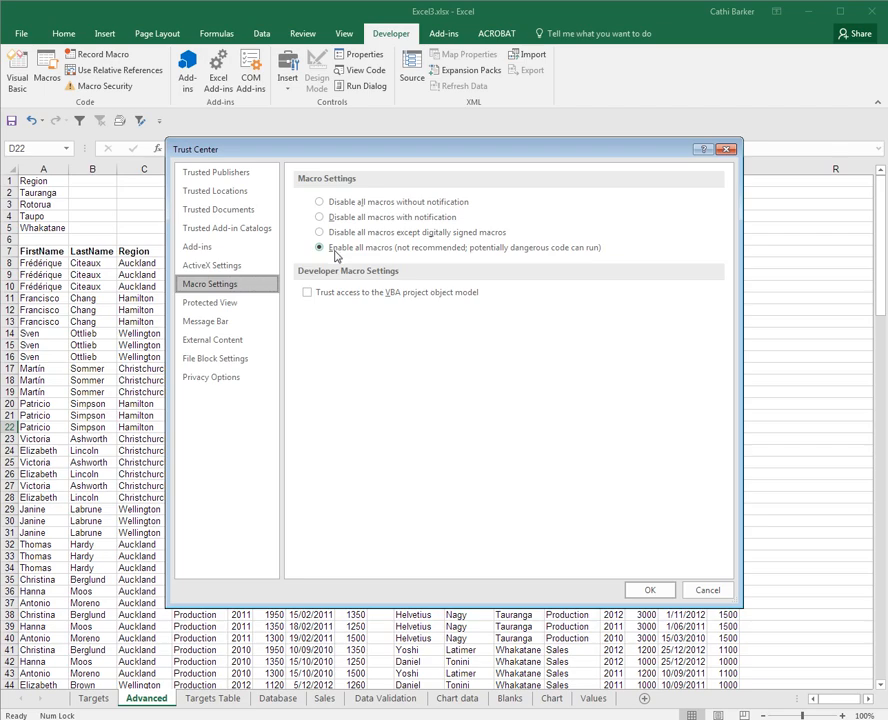
pyautogui.click(664, 591)
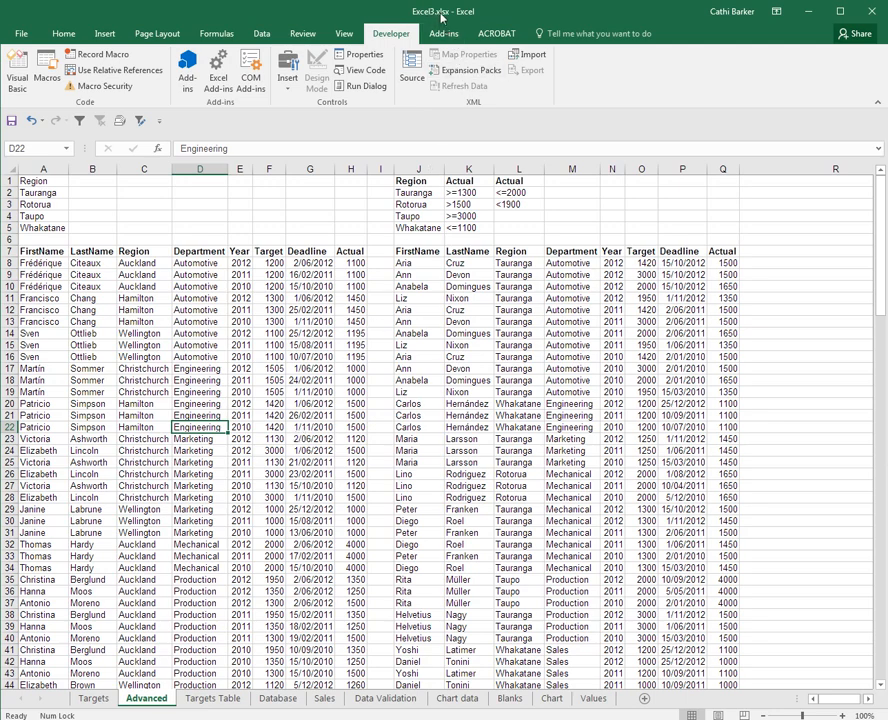
# Save the workbook to the Desktop as an Excel Macro-Enabled Workbook named Excel3-1.xlsm
pyautogui.click(271, 322)
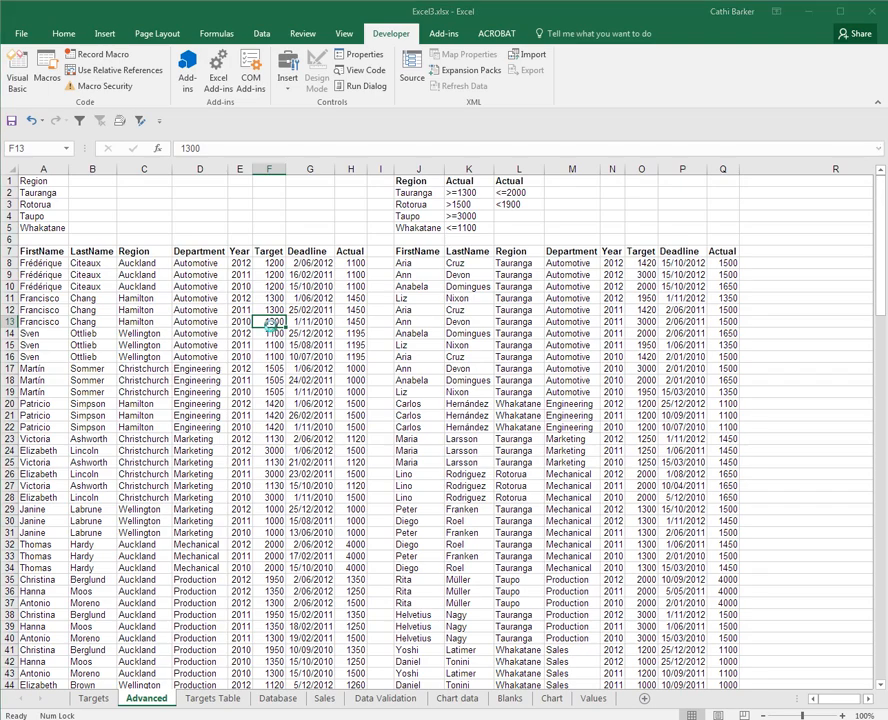
pyautogui.press('F12')
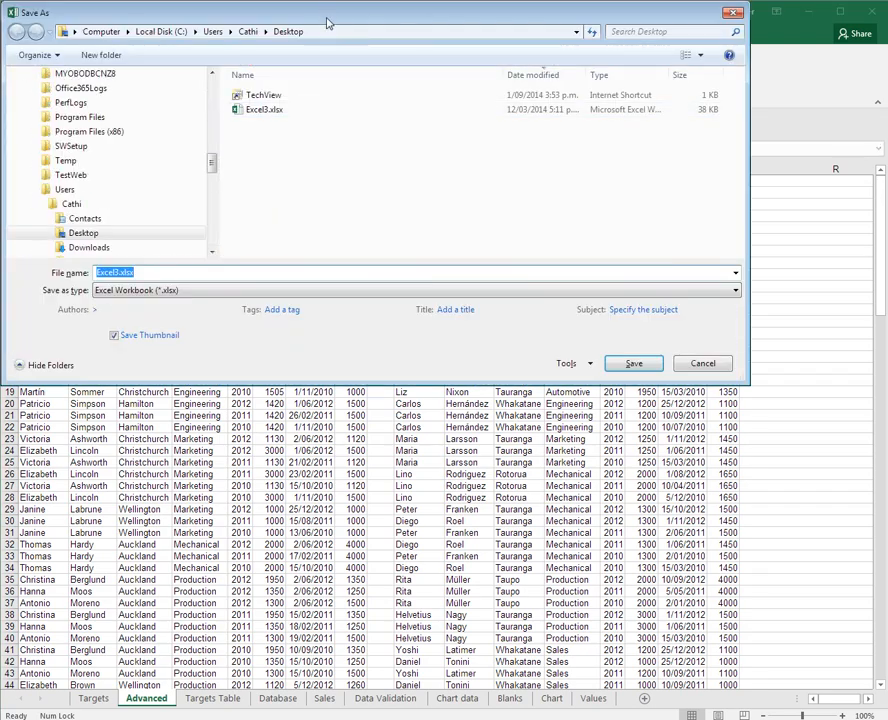
pyautogui.moveTo(326, 19); pyautogui.dragTo(351, 163)
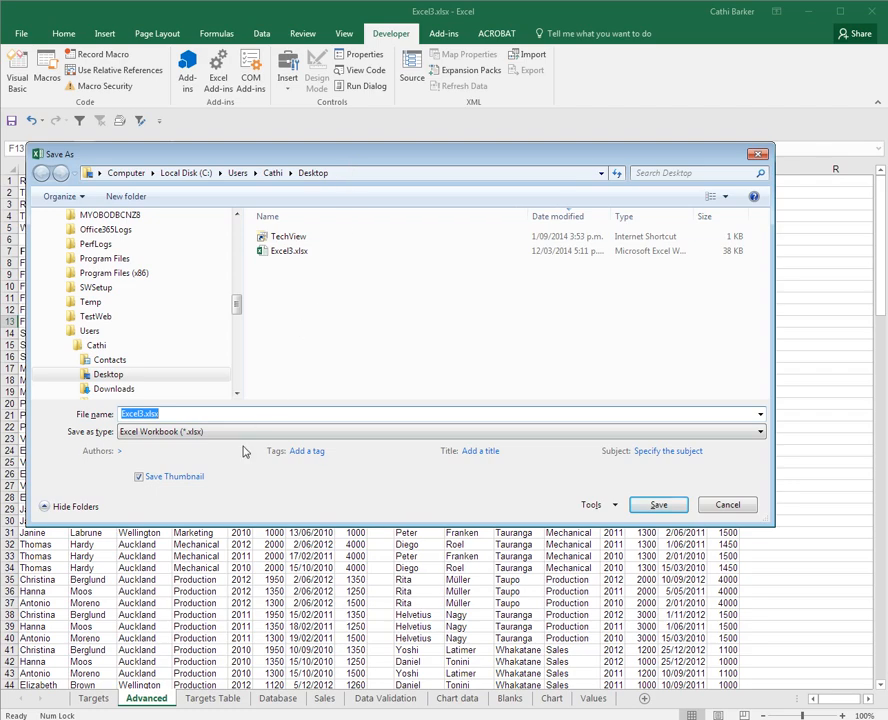
pyautogui.click(155, 438)
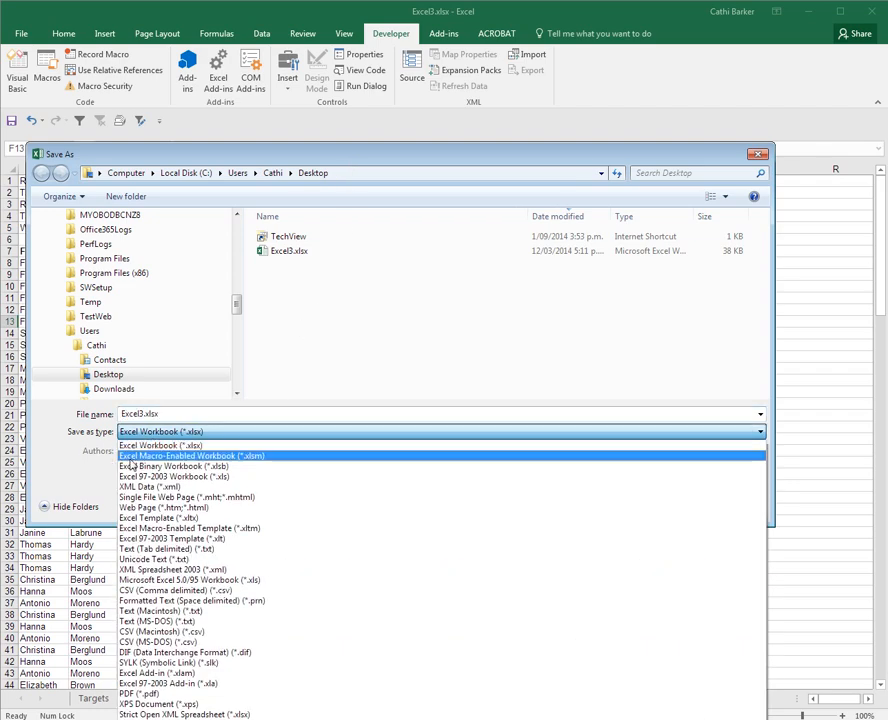
pyautogui.click(253, 458)
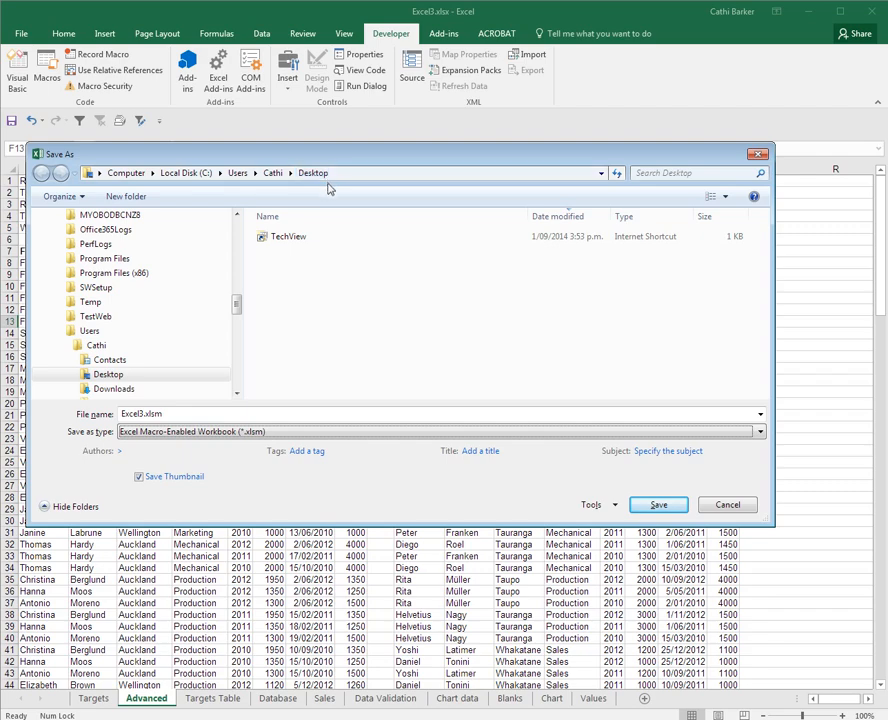
pyautogui.click(163, 413)
pyautogui.click(145, 413)
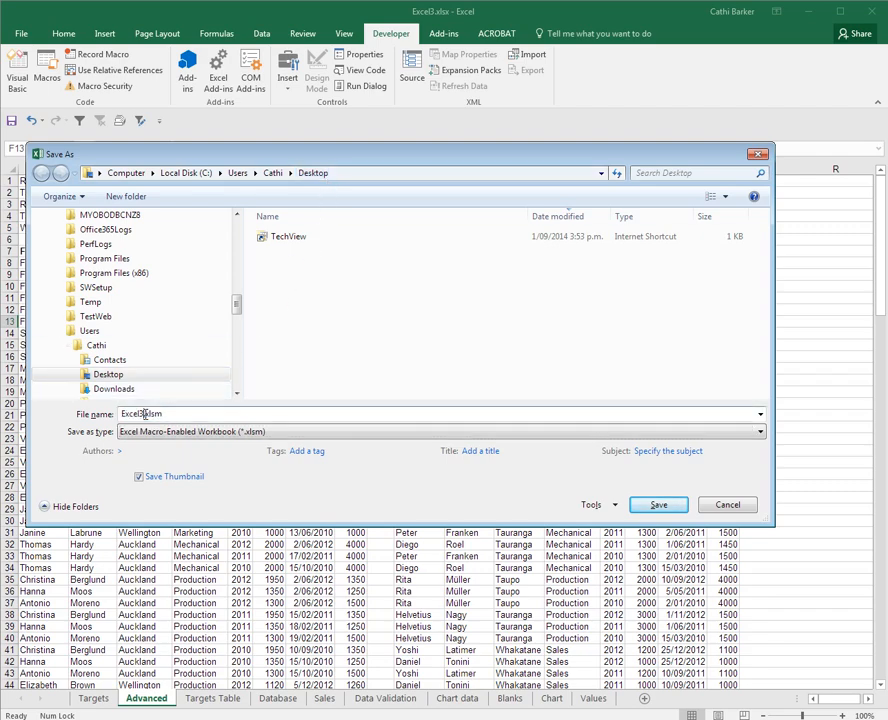
pyautogui.write('-1')
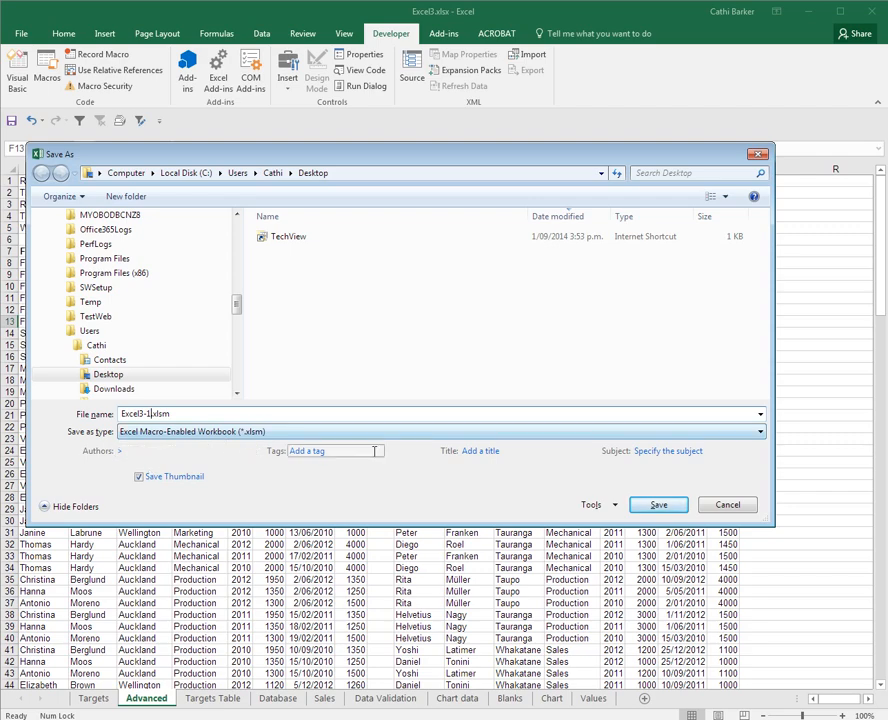
pyautogui.click(651, 508)
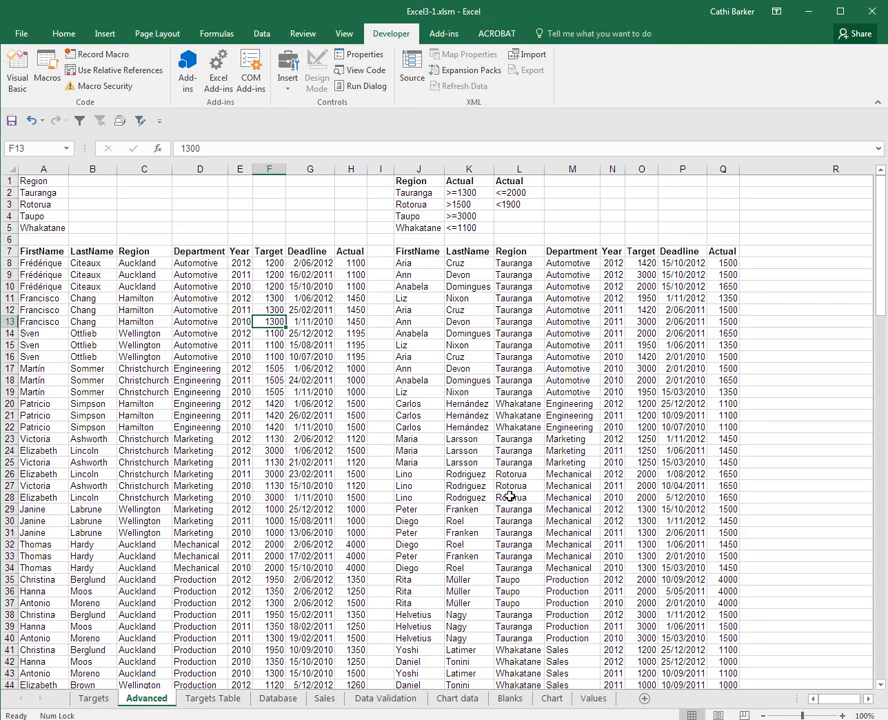
# With cell A7 selected, set up a new macro recording named Crit1Filter
pyautogui.click(44, 252)
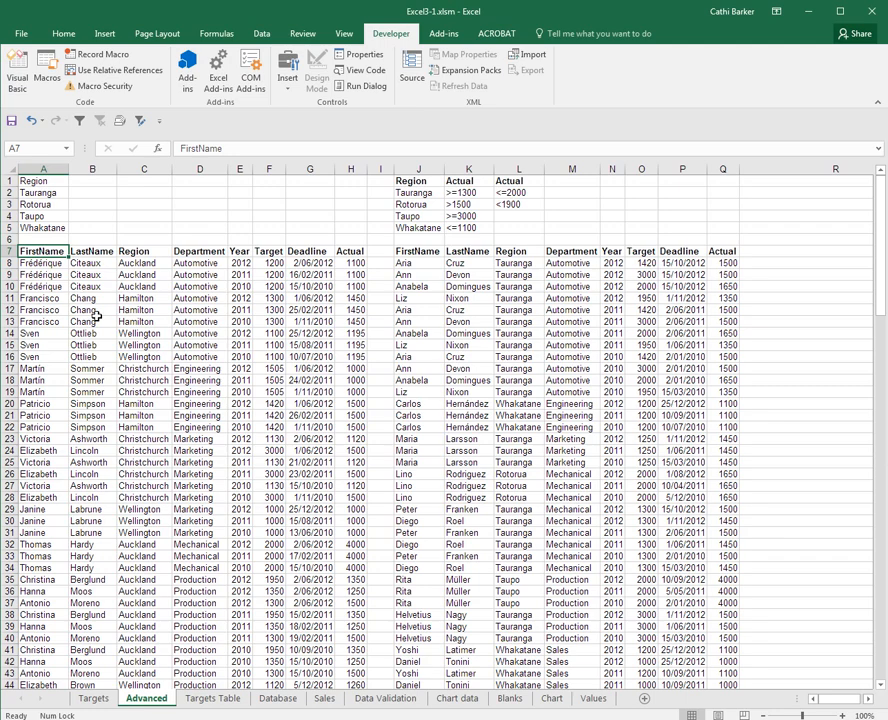
pyautogui.click(113, 58)
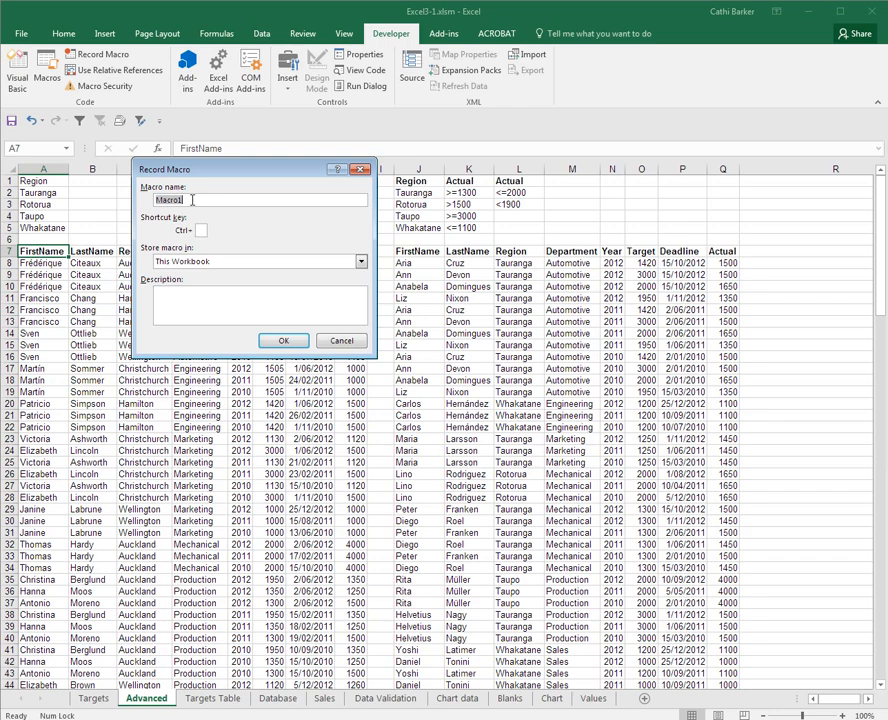
pyautogui.write('Crit1Filter')
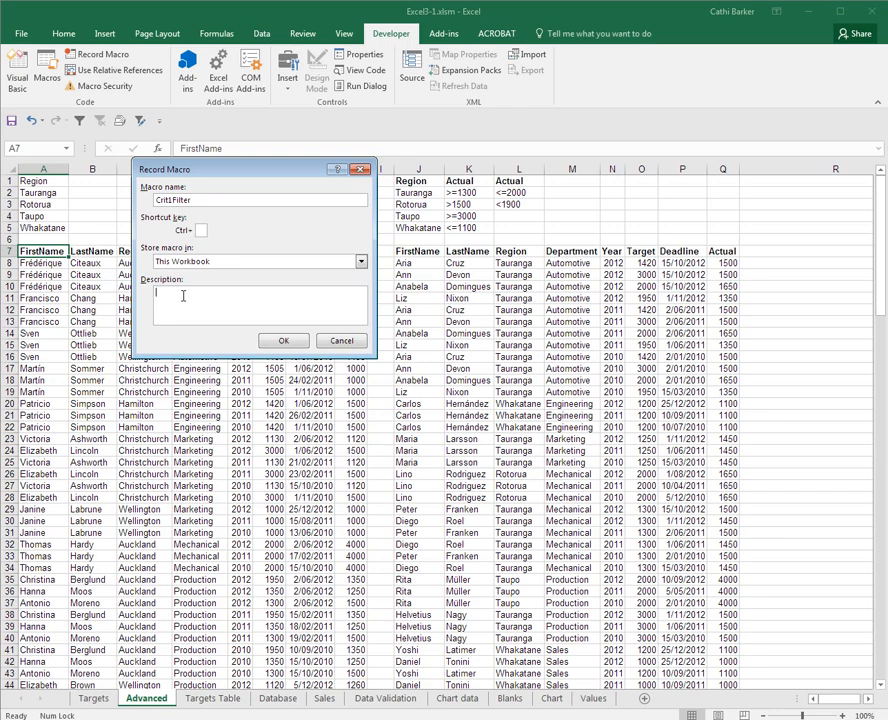
# Add the description "This macro will run an advanced filter using the list named TargetList and the criteria named Crit1" and start recording
pyautogui.write('This macro will run an advanced filter using teh Li')
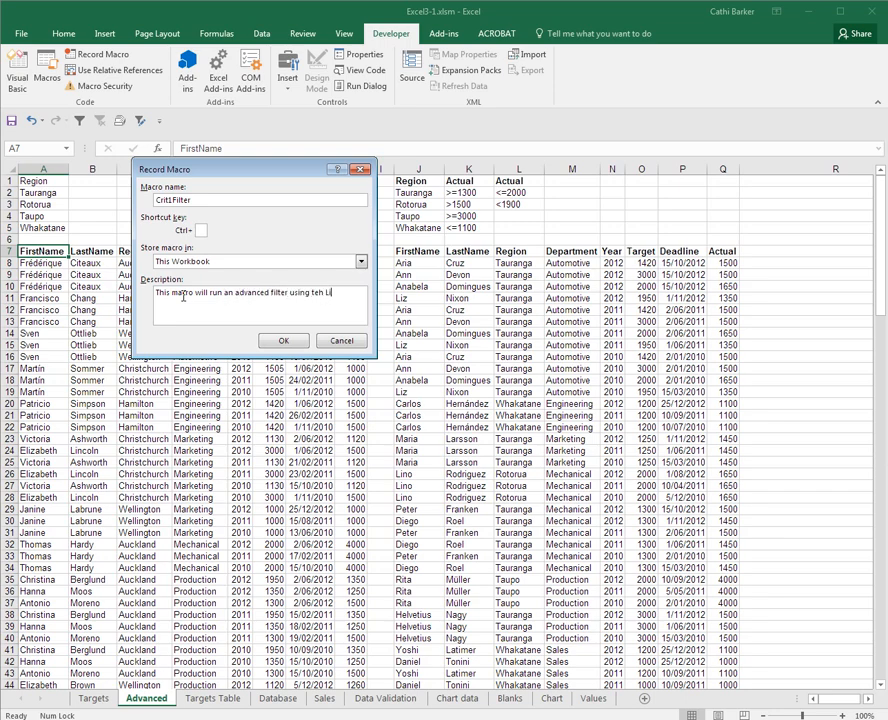
pyautogui.press('BackSpace')
pyautogui.press('BackSpace')
pyautogui.press('BackSpace')
pyautogui.press('BackSpace')
pyautogui.press('BackSpace')
pyautogui.press('BackSpace')
pyautogui.write('the')
pyautogui.write(' list named Targ')
pyautogui.write('etList and c')
pyautogui.write('eh')
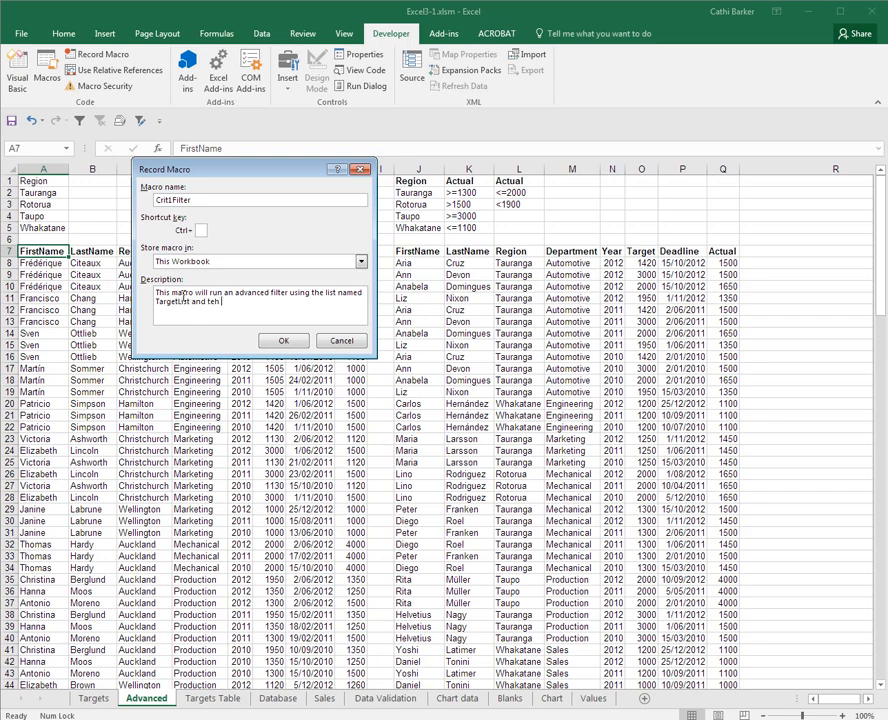
pyautogui.press('BackSpace')
pyautogui.press('BackSpace')
pyautogui.write('he criteria named Cri')
pyautogui.click(287, 342)
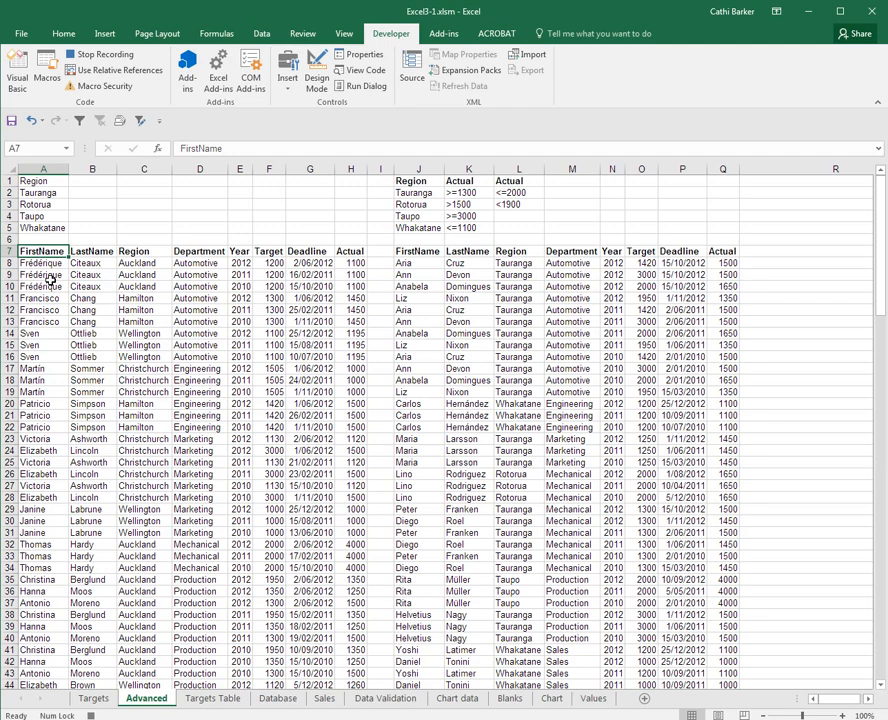
# Clear the whole existing filter output list starting at A7 and select cell A7
pyautogui.hotkey('ctrl', 'a')
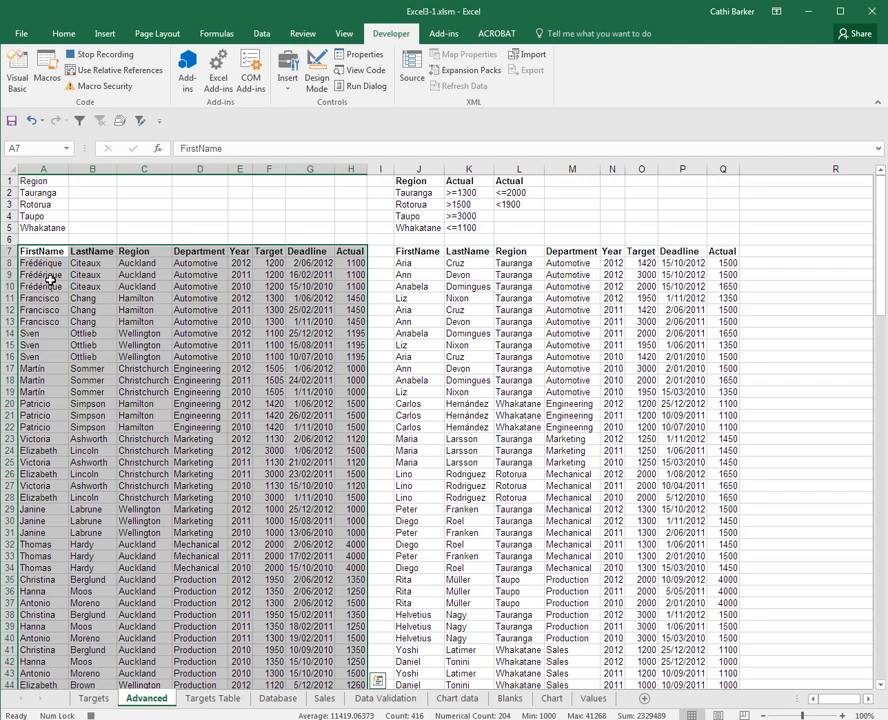
pyautogui.press('Delete')
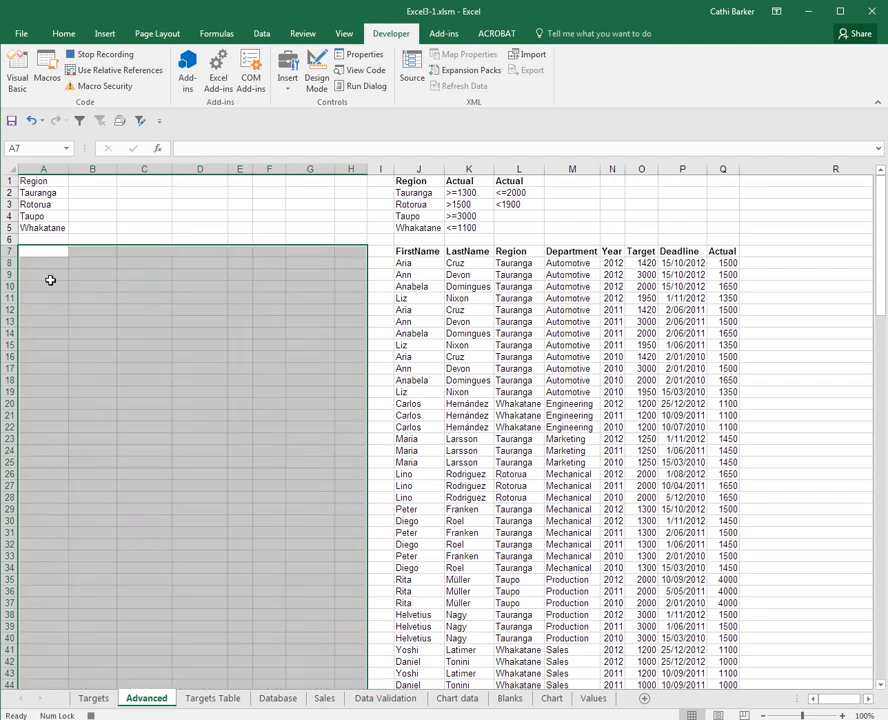
pyautogui.click(56, 250)
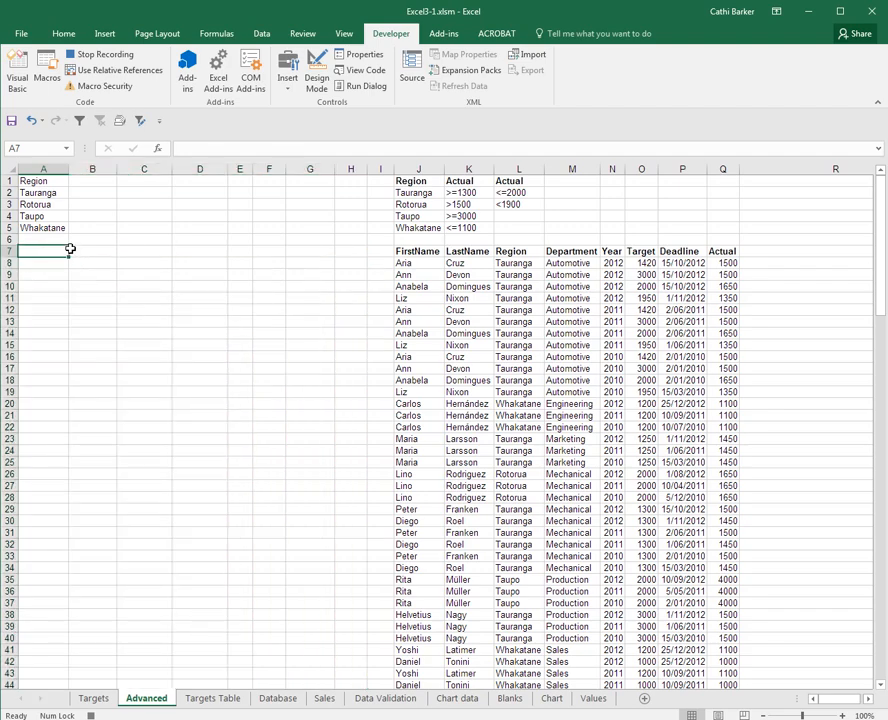
# Run an Advanced Filter that copies to another location, with list range TargetList, criteria range Crit1 and output at Advanced!$A$7
pyautogui.click(142, 121)
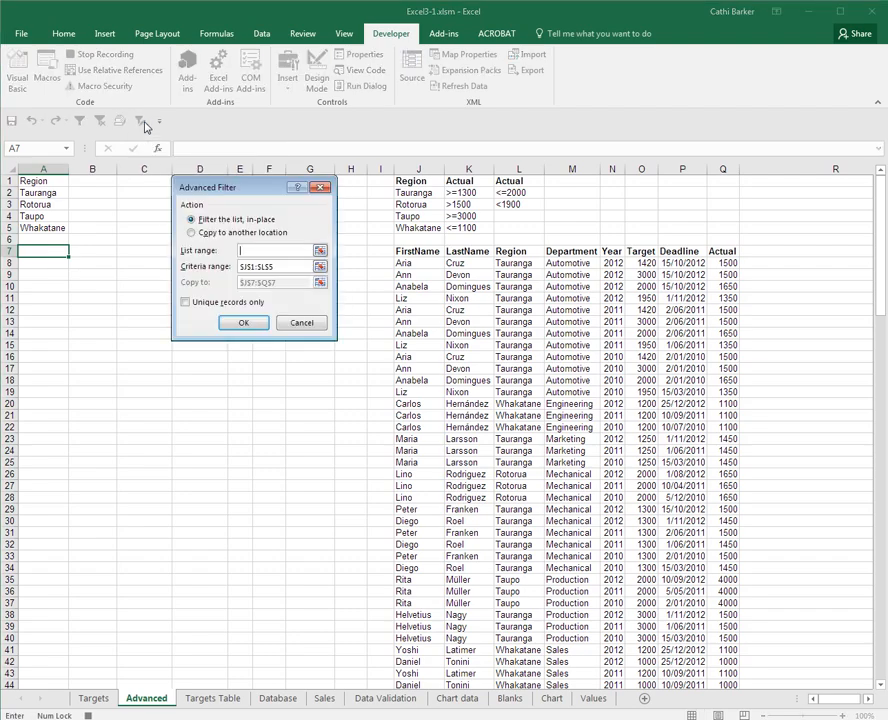
pyautogui.click(205, 232)
pyautogui.click(243, 250)
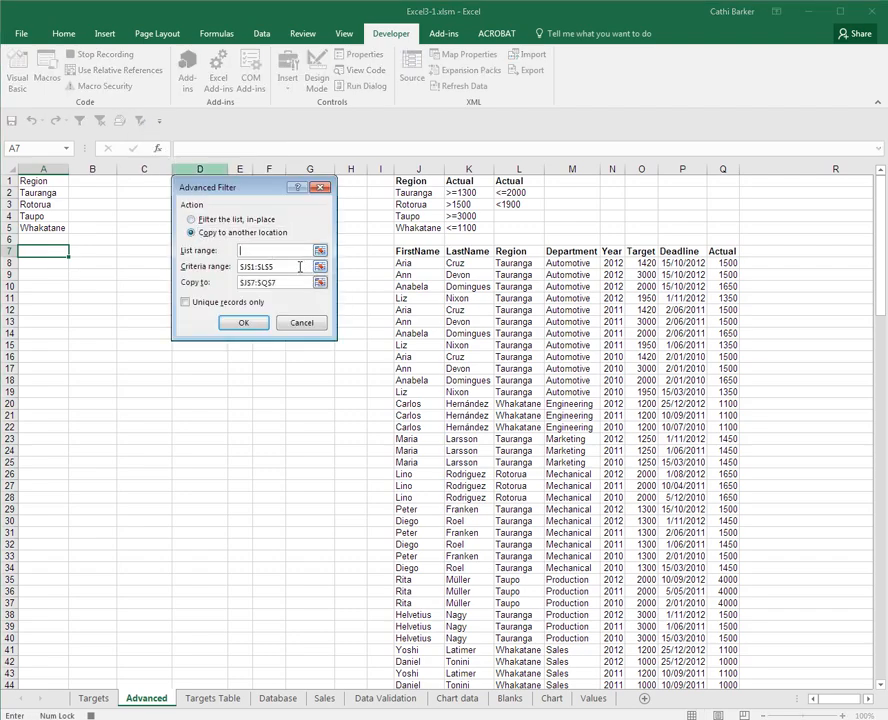
pyautogui.write('TargetList')
pyautogui.press('Tab')
pyautogui.write('C')
pyautogui.press('Tab')
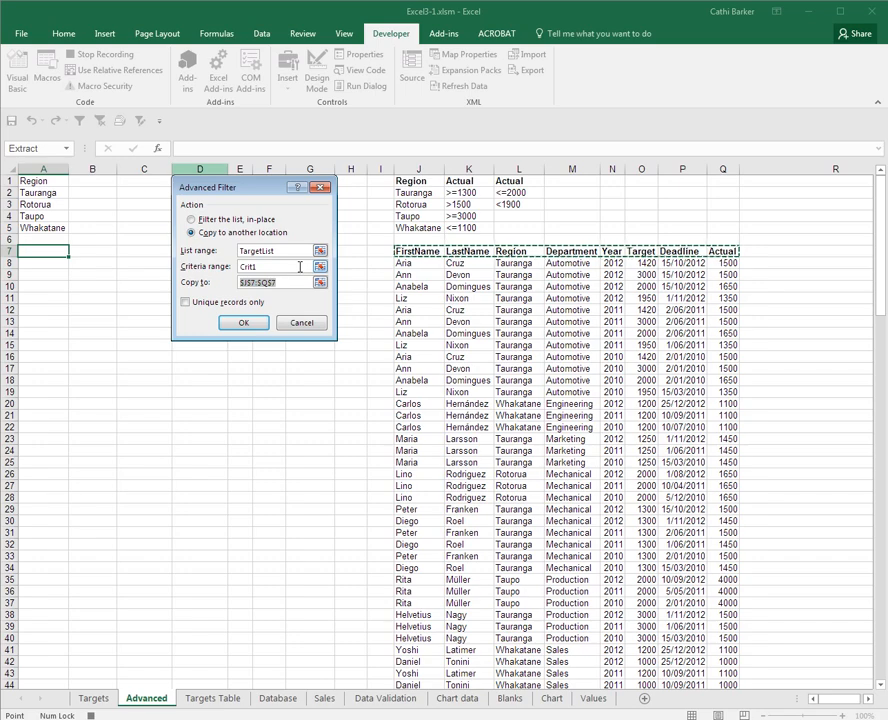
pyautogui.click(54, 255)
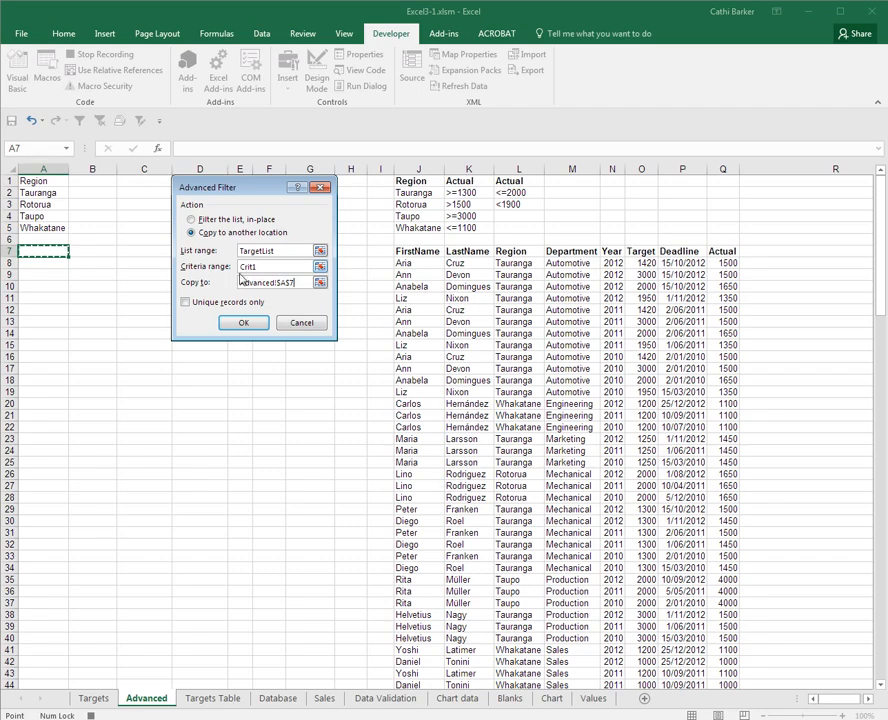
pyautogui.click(250, 325)
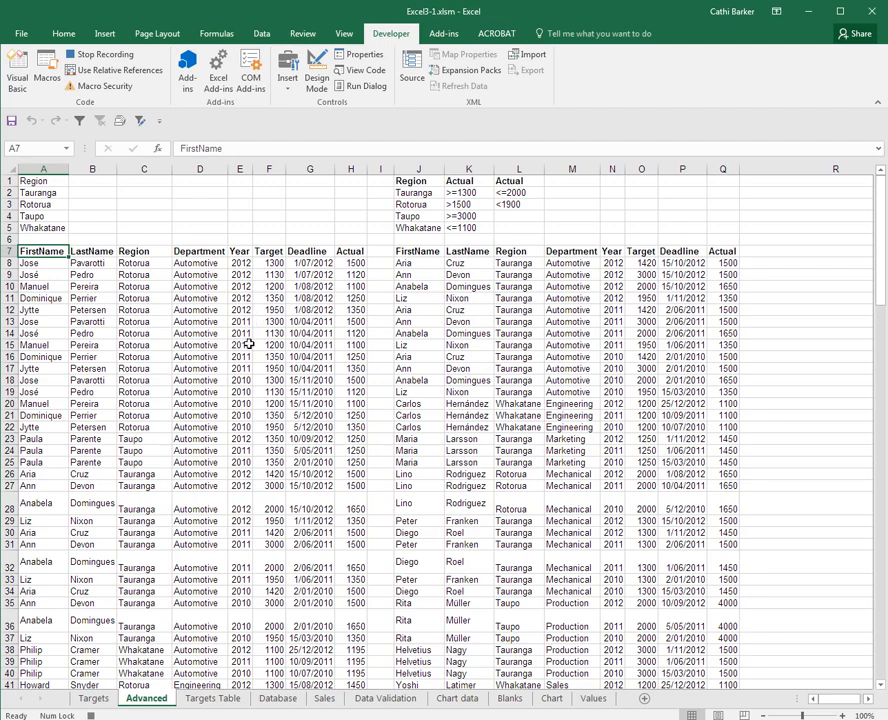
# AutoFit all row heights and column widths on the Advanced sheet and narrow the blank column I
pyautogui.click(10, 170)
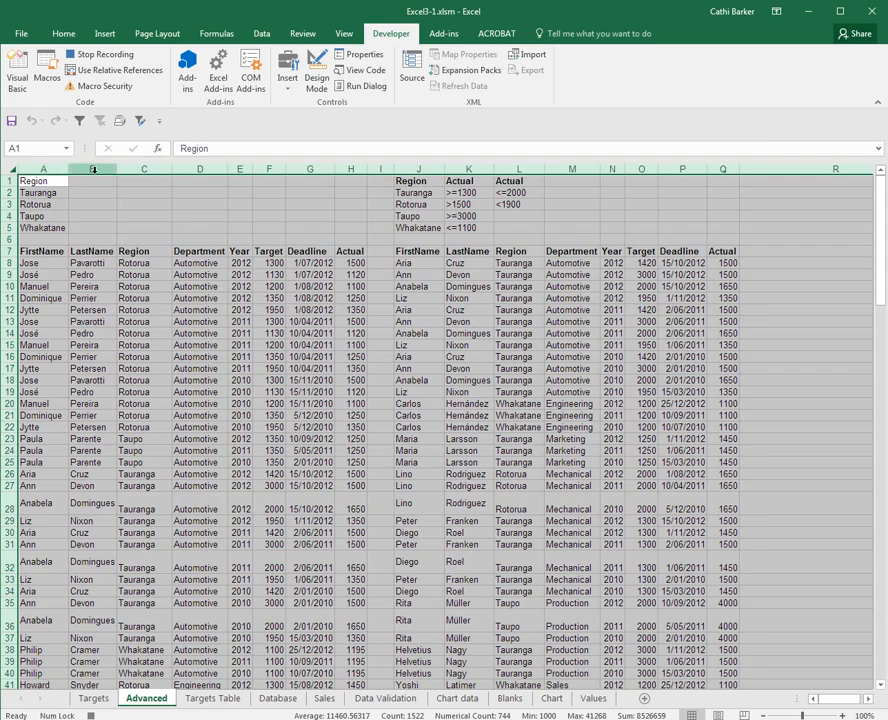
pyautogui.moveTo(117, 172); pyautogui.dragTo(165, 172)
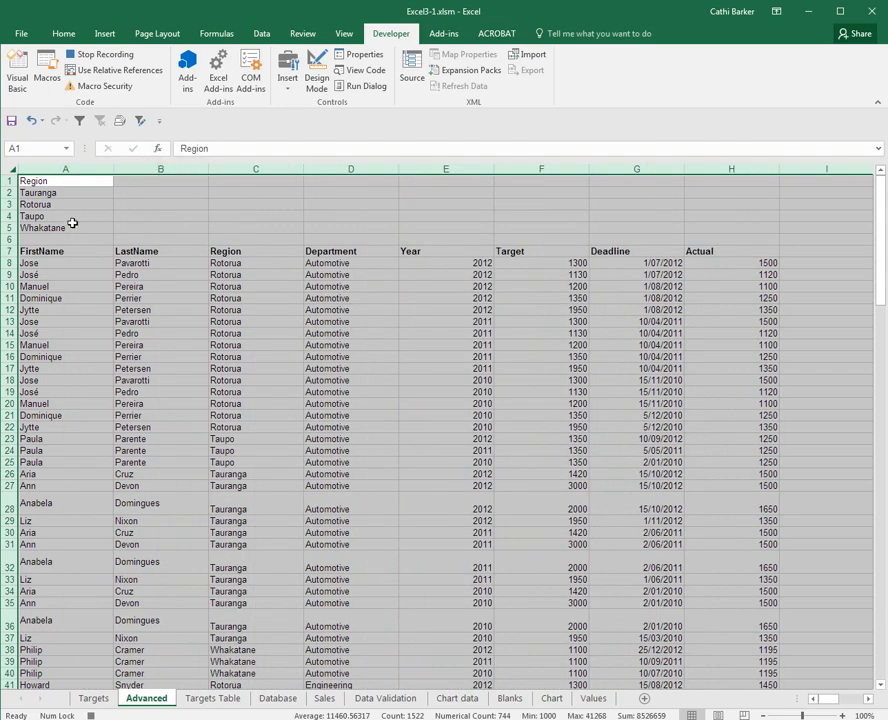
pyautogui.doubleClick(12, 257)
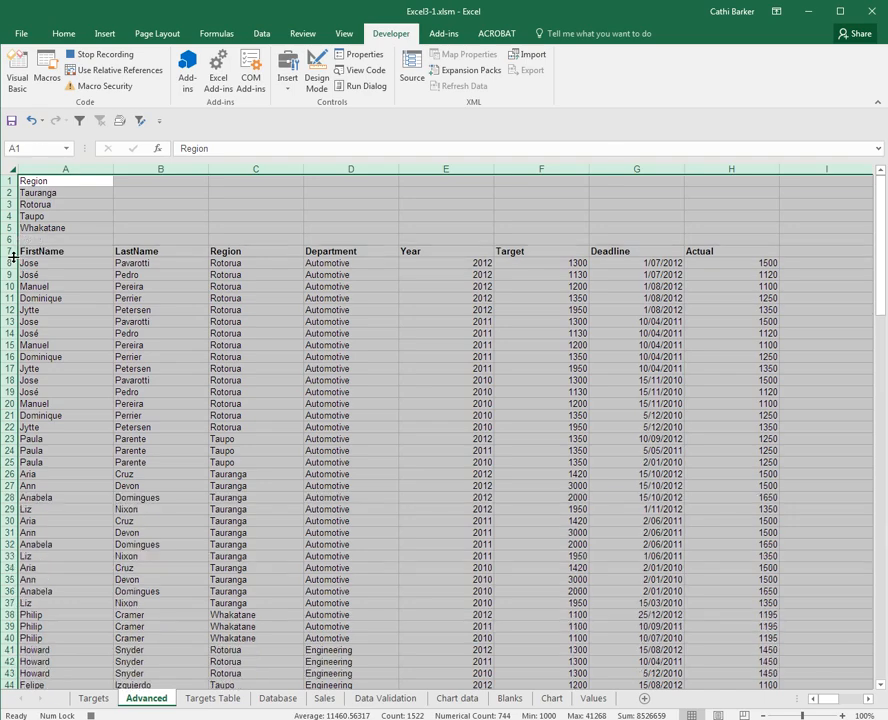
pyautogui.doubleClick(208, 168)
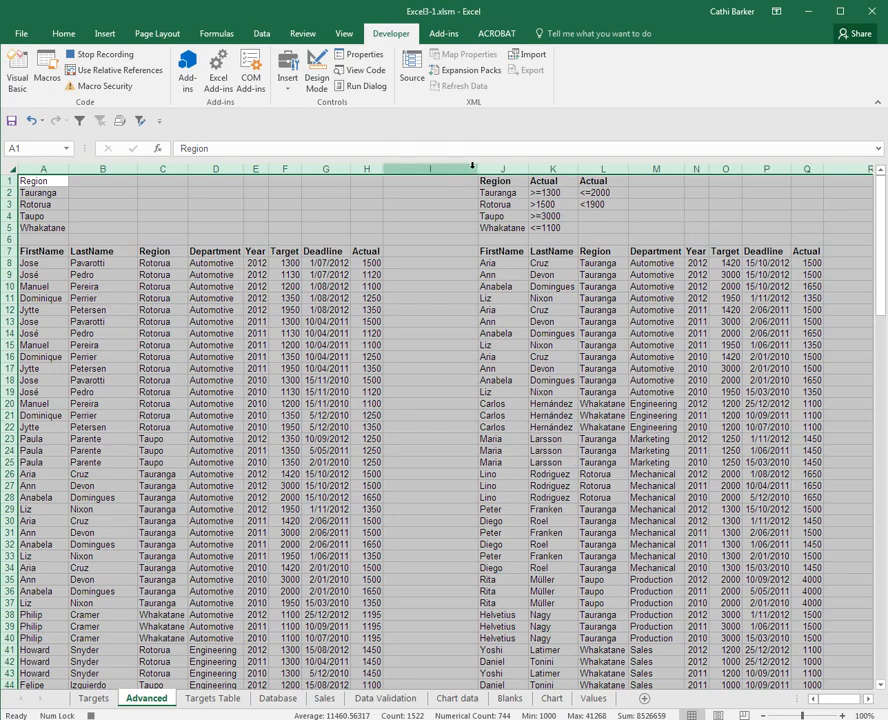
pyautogui.click(452, 180)
pyautogui.moveTo(478, 169); pyautogui.dragTo(405, 171)
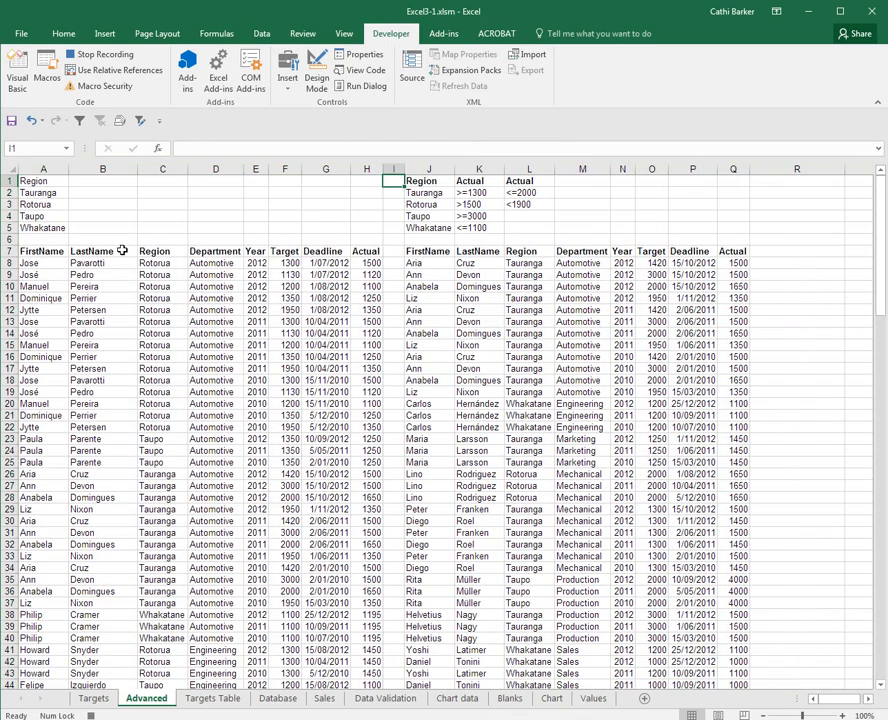
# Select cell A7 and stop recording the macro
pyautogui.click(46, 251)
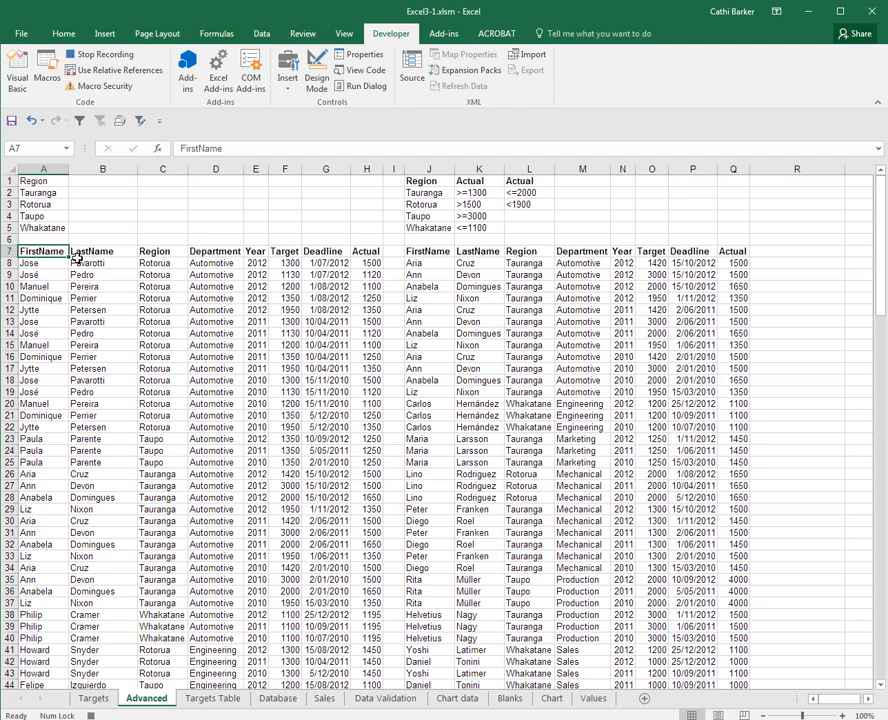
pyautogui.click(101, 55)
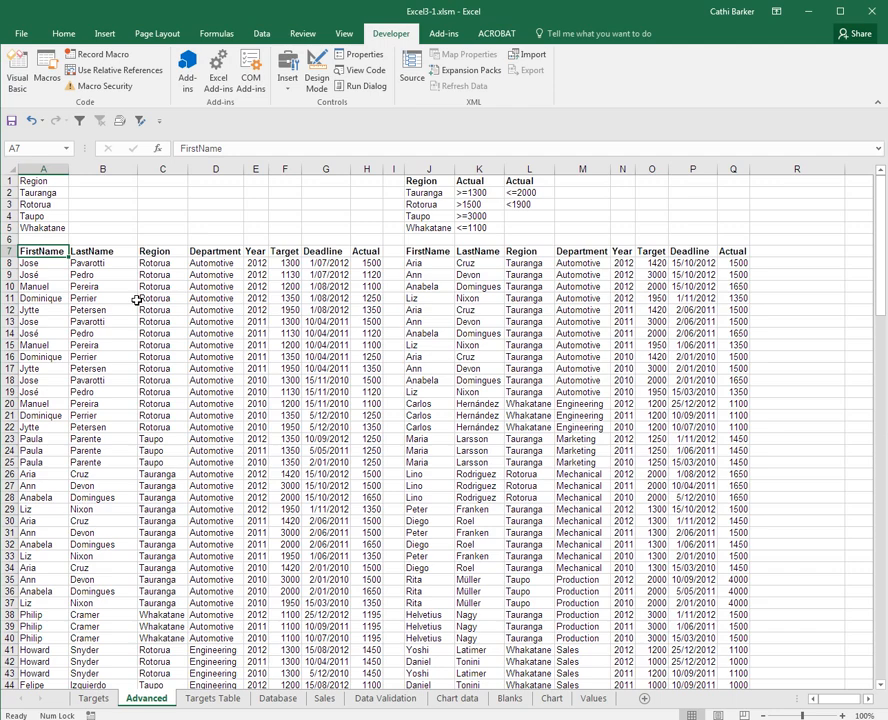
# Insert a bevel shape about 1.5 cm high and 6.4 cm wide over C1:F4, with the centred text "Filter Regions"
pyautogui.click(106, 35)
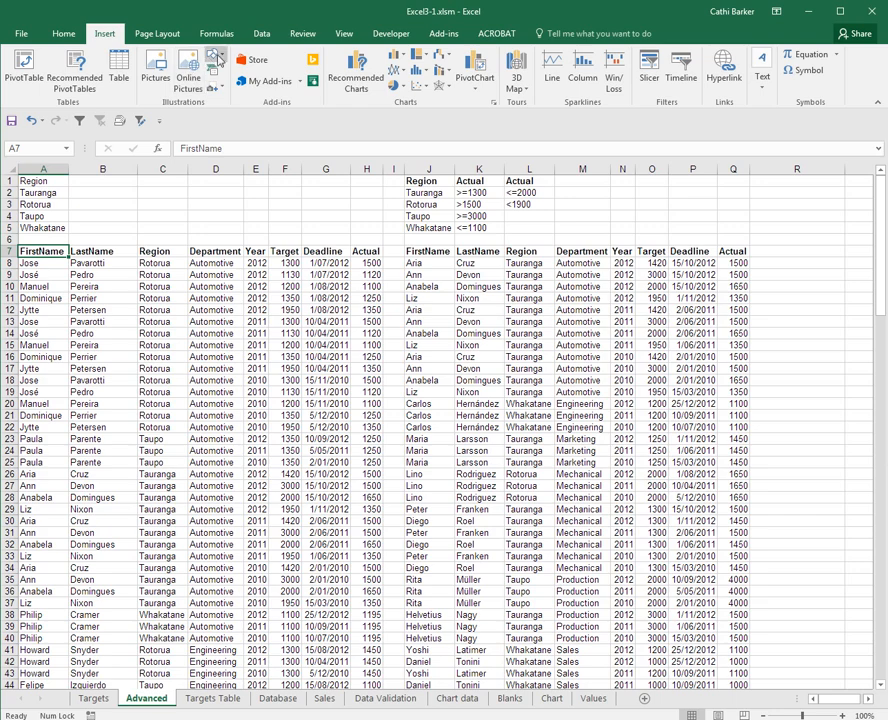
pyautogui.click(216, 56)
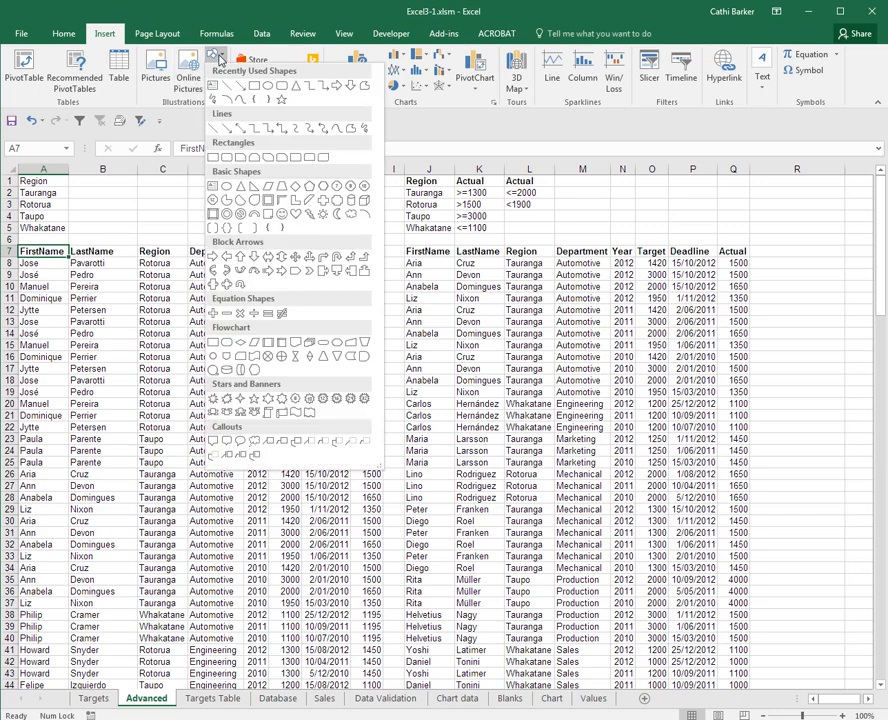
pyautogui.click(213, 217)
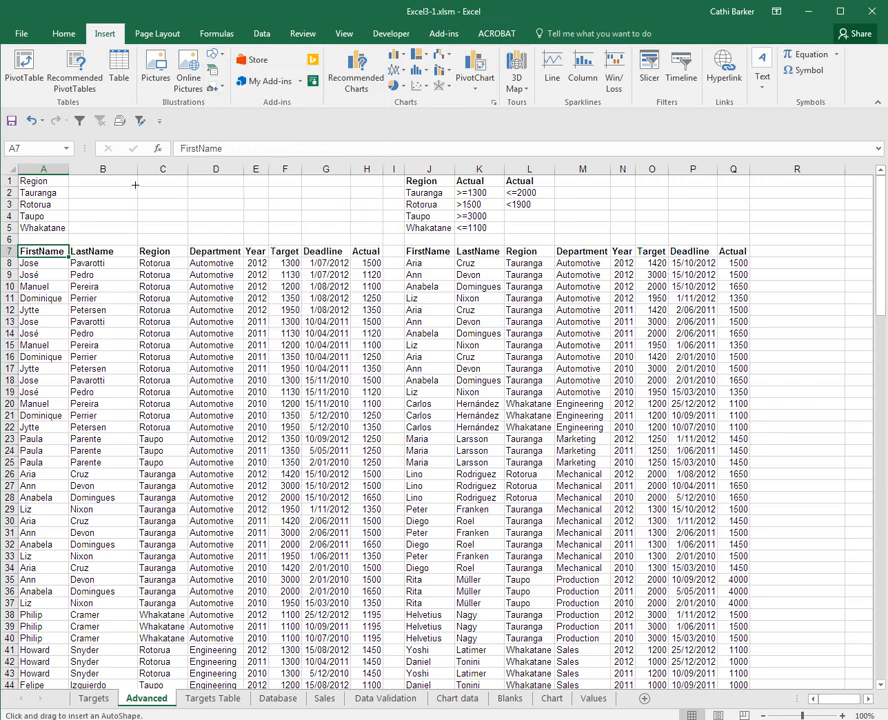
pyautogui.moveTo(137, 185)
pyautogui.mouseDown()
pyautogui.moveTo(145, 205)
pyautogui.moveTo(228, 224)
pyautogui.moveTo(303, 223)
pyautogui.mouseUp()
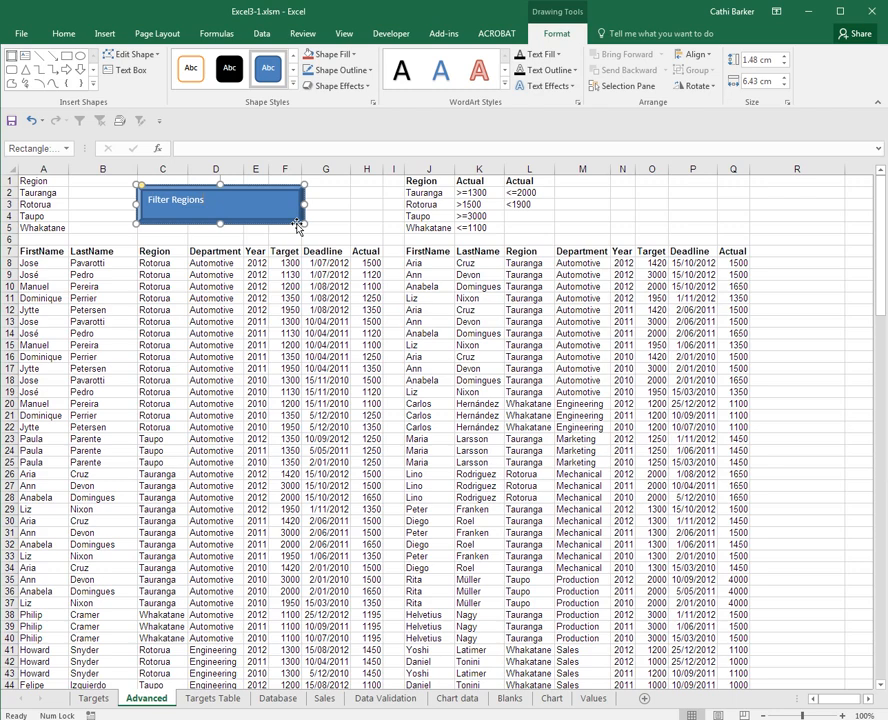
pyautogui.hotkey('ctrl', 'e')
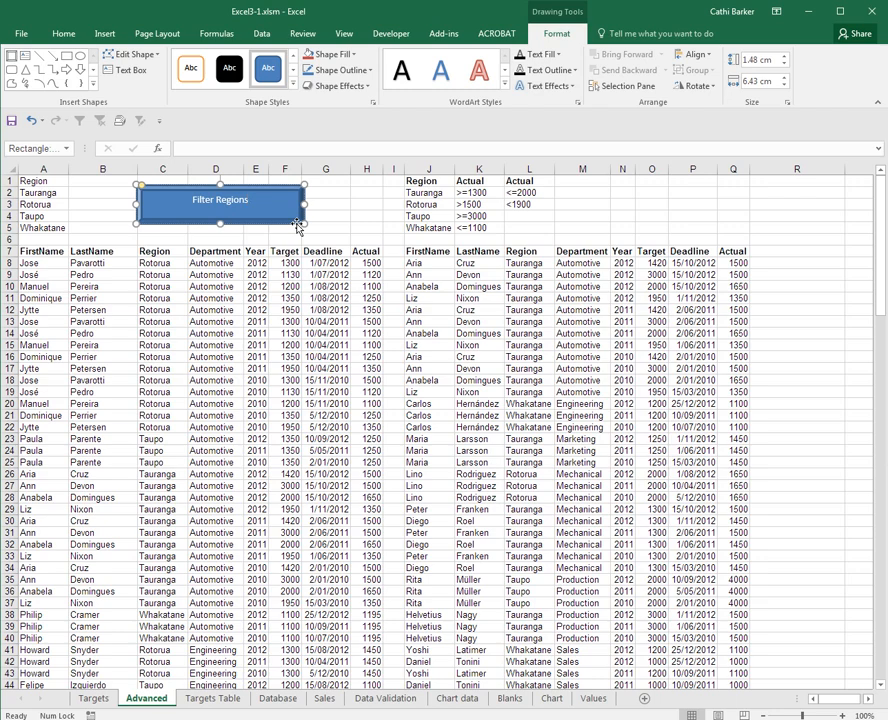
pyautogui.click(336, 216)
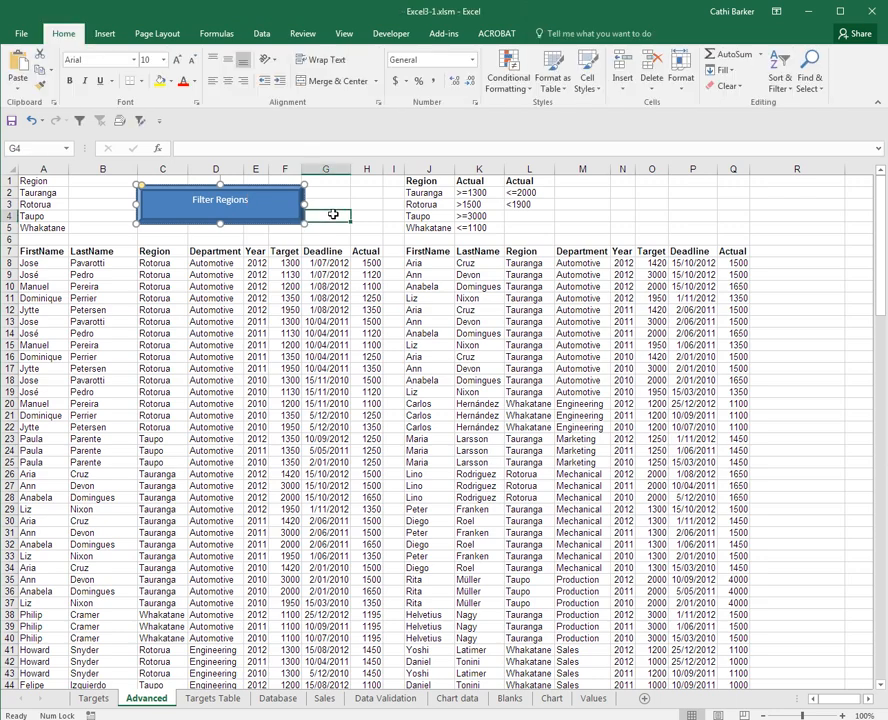
pyautogui.click(276, 212)
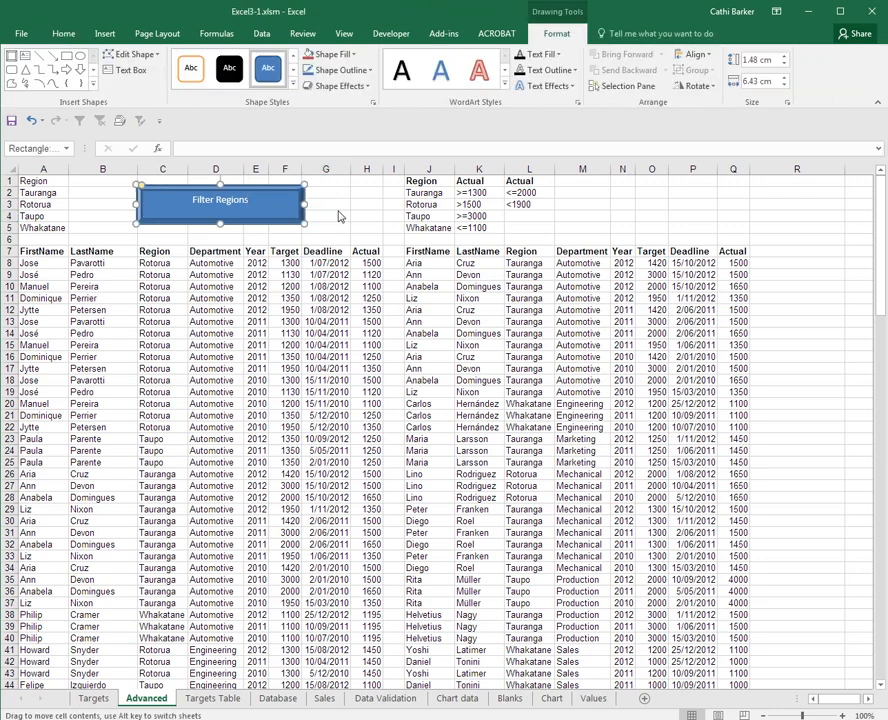
pyautogui.click(341, 214)
pyautogui.click(285, 207)
pyautogui.click(322, 205)
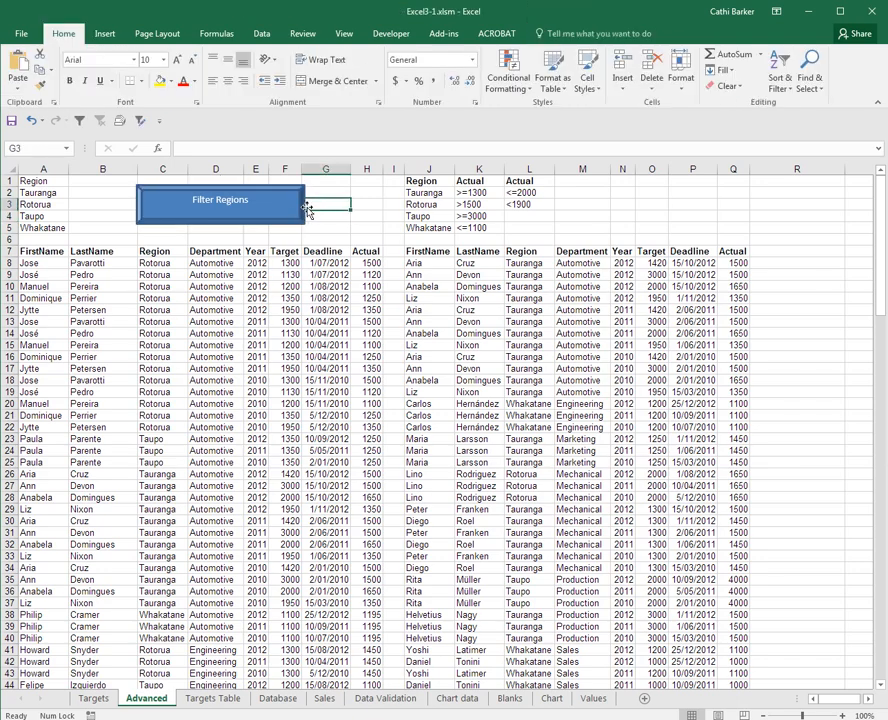
# Assign the Crit1Filter macro to the Filter Regions shape and run it from the shape
pyautogui.rightClick(229, 215)
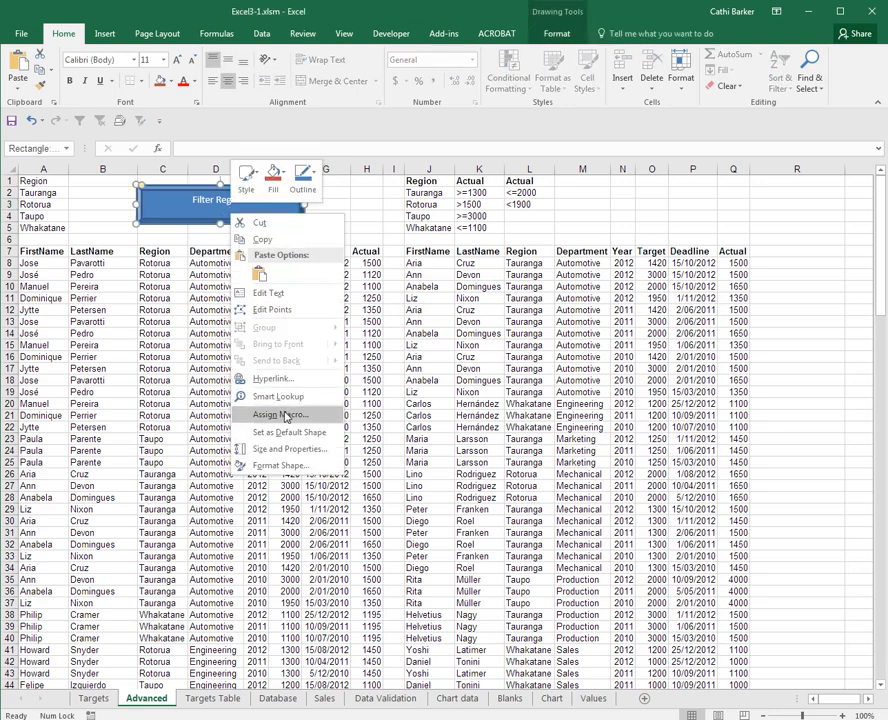
pyautogui.click(285, 416)
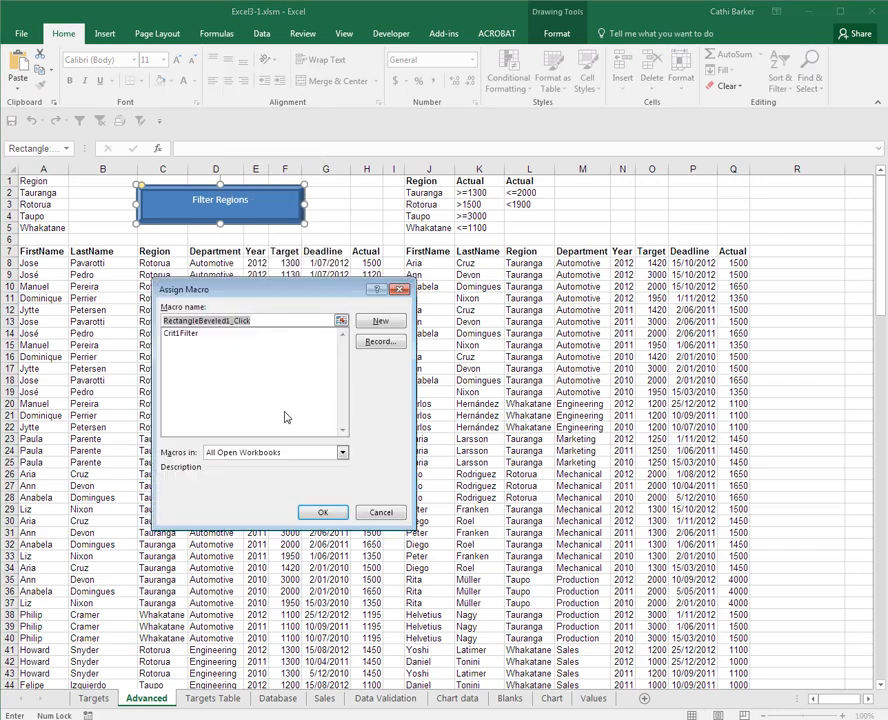
pyautogui.click(187, 335)
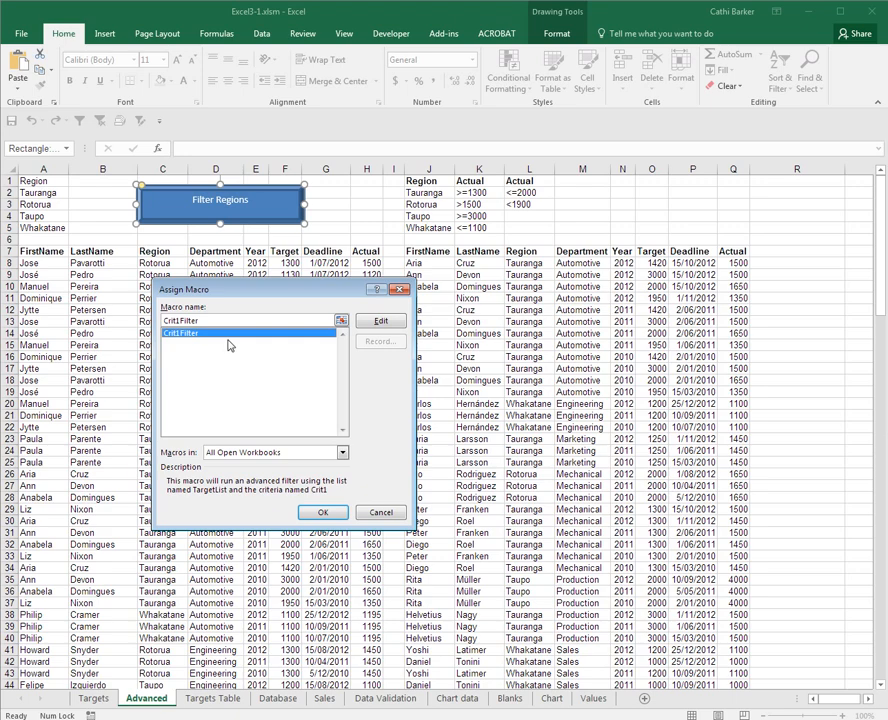
pyautogui.click(332, 512)
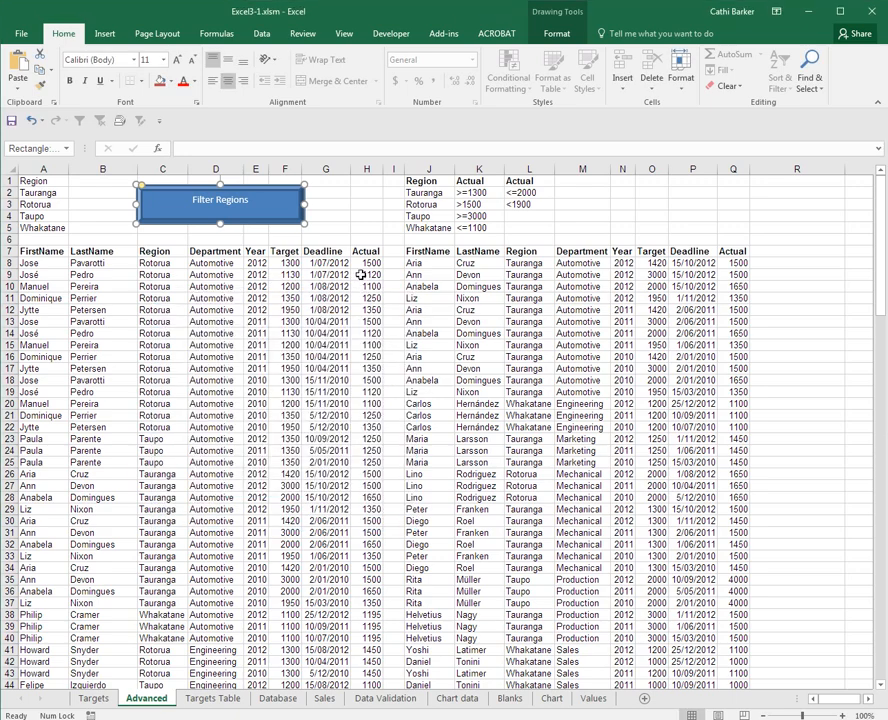
pyautogui.click(370, 217)
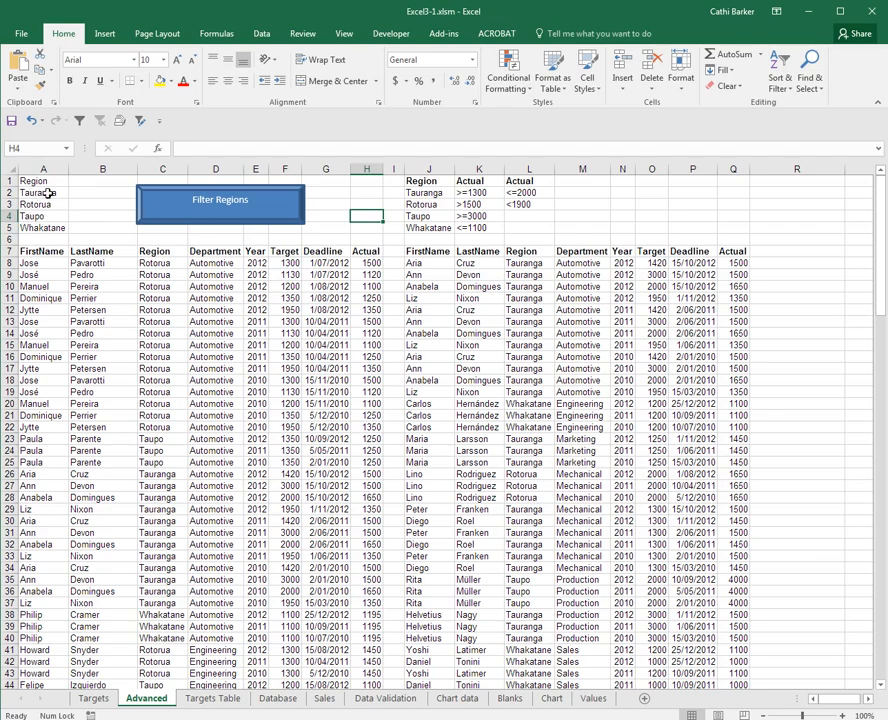
pyautogui.click(194, 217)
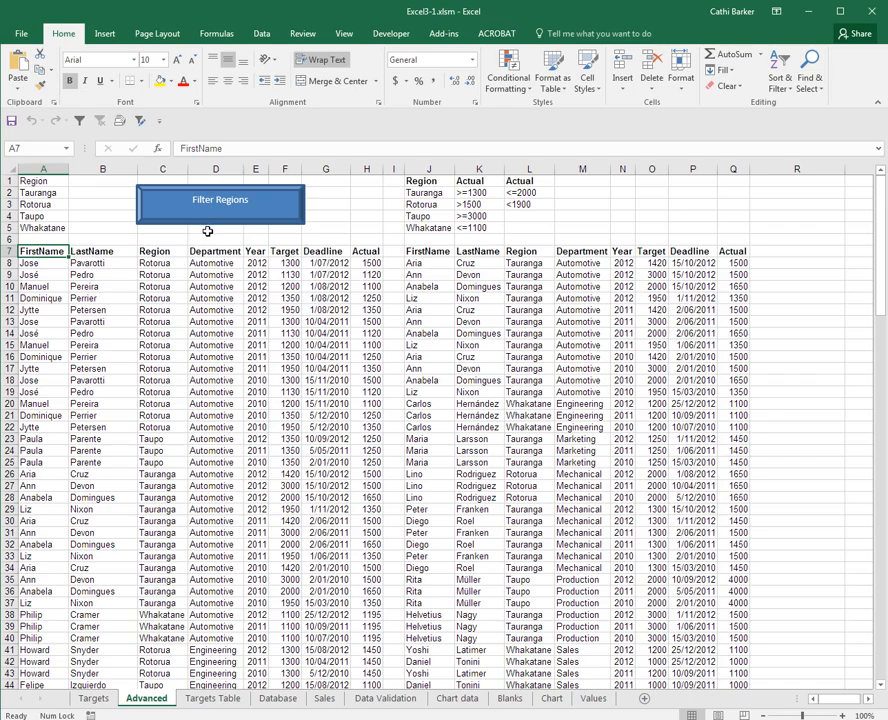
pyautogui.click(196, 220)
# Replace the criteria regions in A2:A5 with Auckland, Wellington, Christchurch and Hamilton and run the Filter Regions macro
pyautogui.click(56, 193)
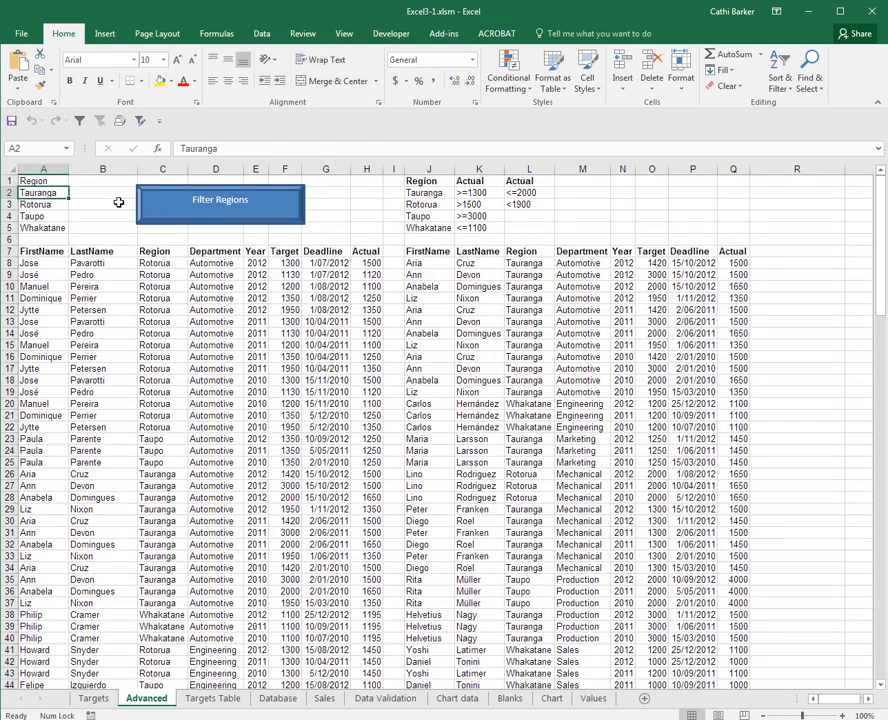
pyautogui.write('Auckland')
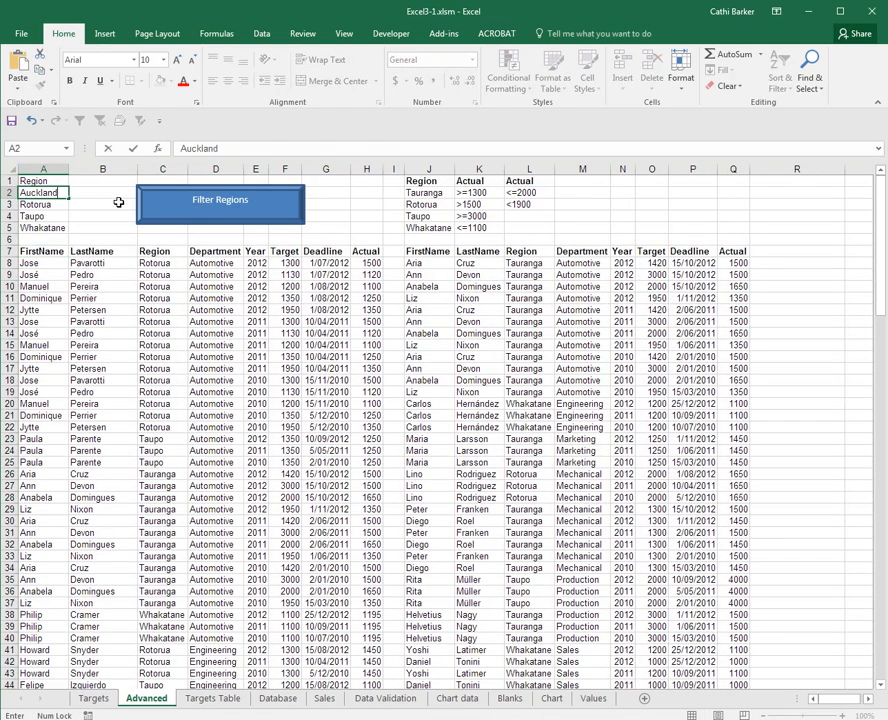
pyautogui.press('Return')
pyautogui.write('Wellinton')
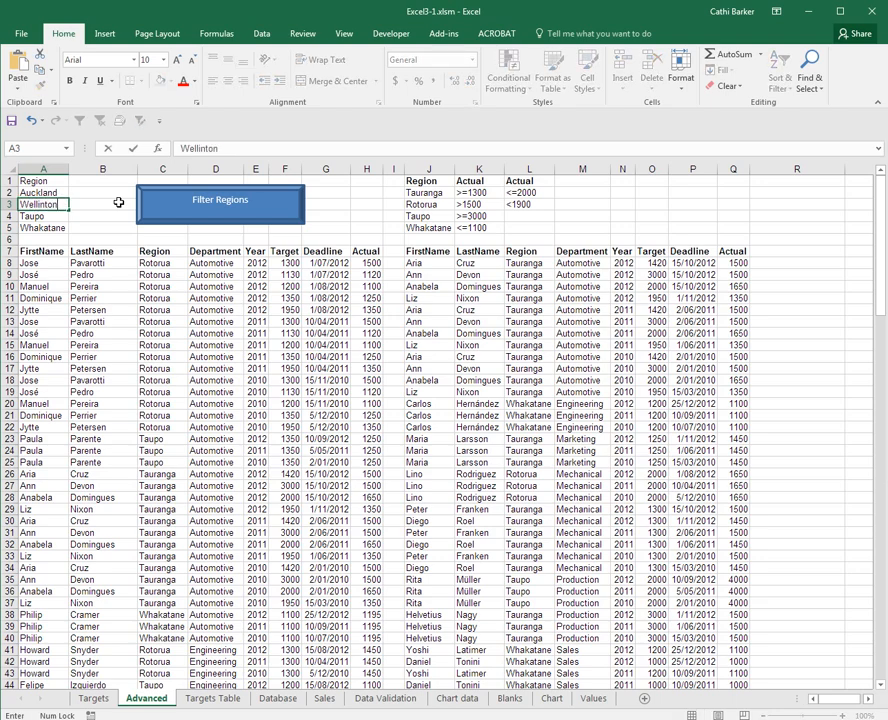
pyautogui.press('BackSpace')
pyautogui.press('BackSpace')
pyautogui.write('gton')
pyautogui.press('Return')
pyautogui.write('Chri')
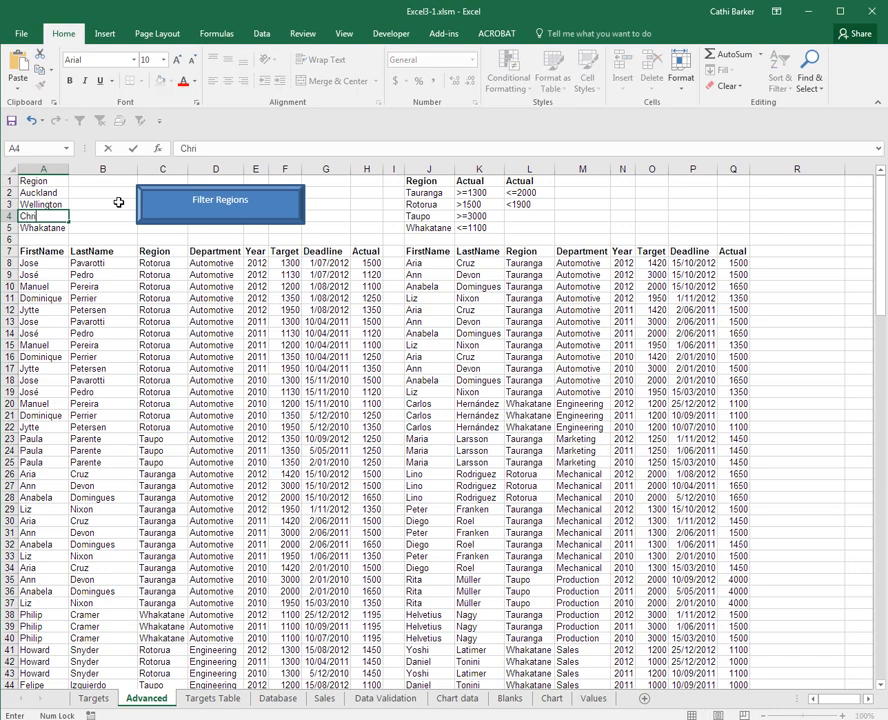
pyautogui.write('stchurch')
pyautogui.press('Return')
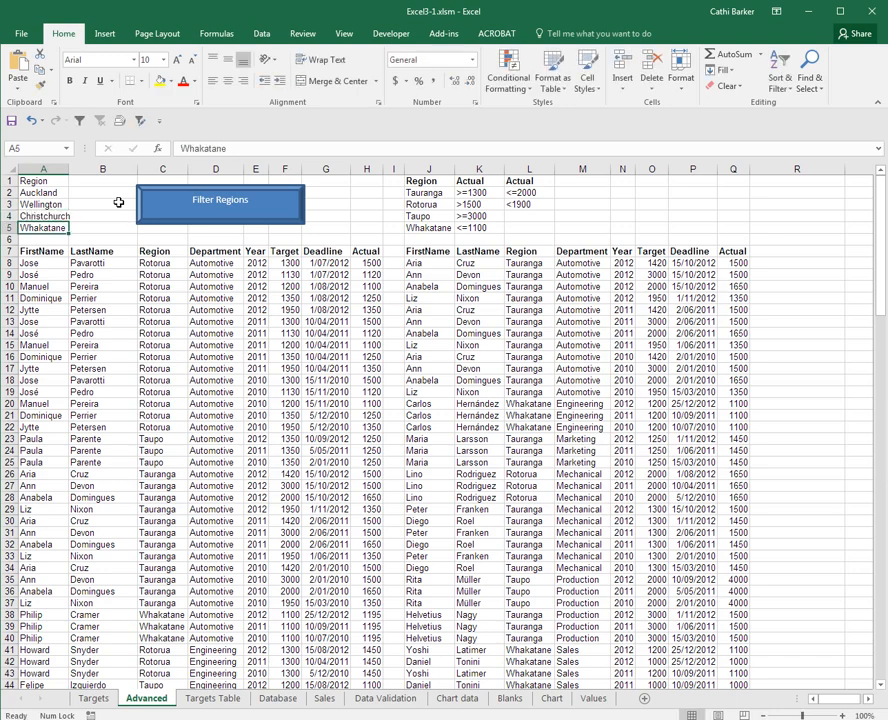
pyautogui.write('Hamilton')
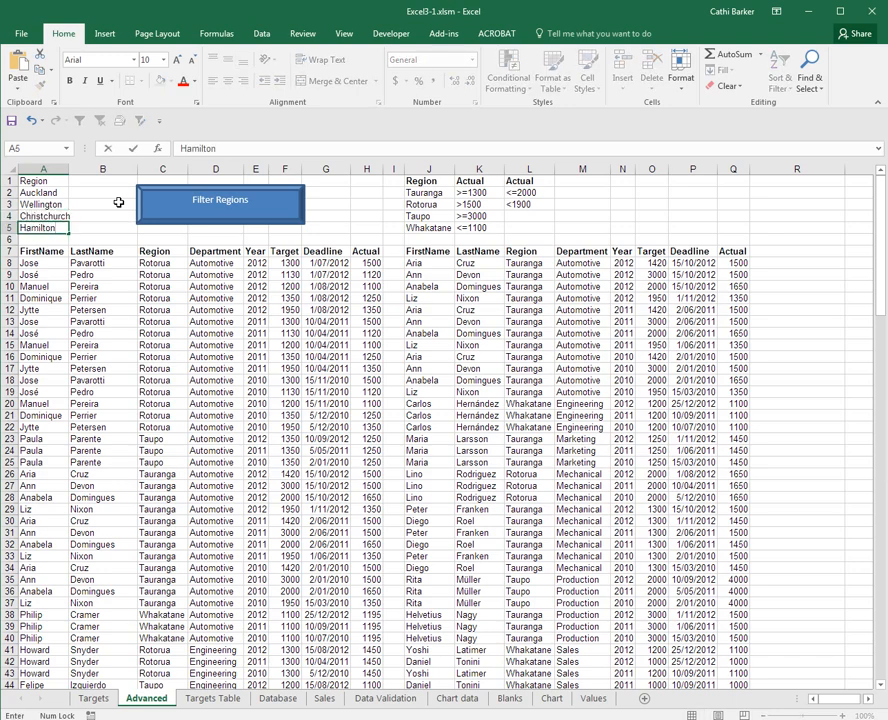
pyautogui.press('Return')
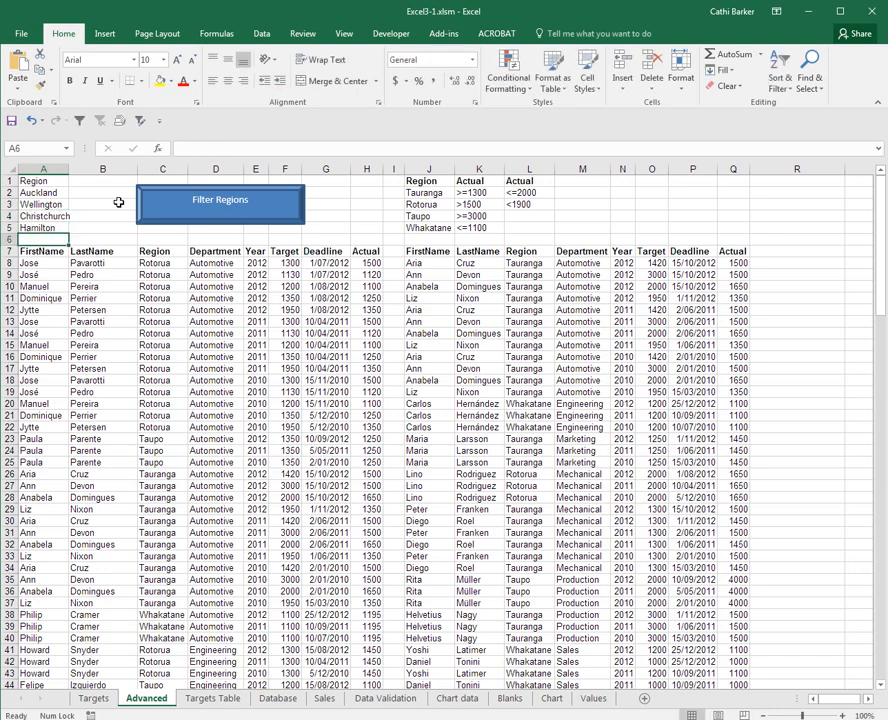
pyautogui.click(218, 210)
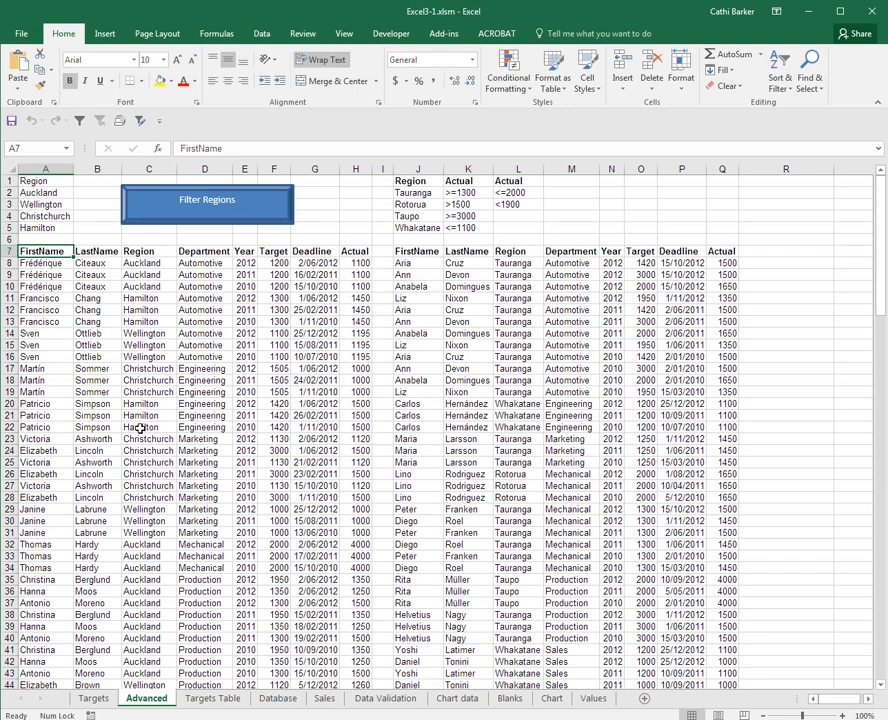
# Make the Region heading in A1 bold and add borders to all cells of the criteria range A1:A5
pyautogui.click(49, 184)
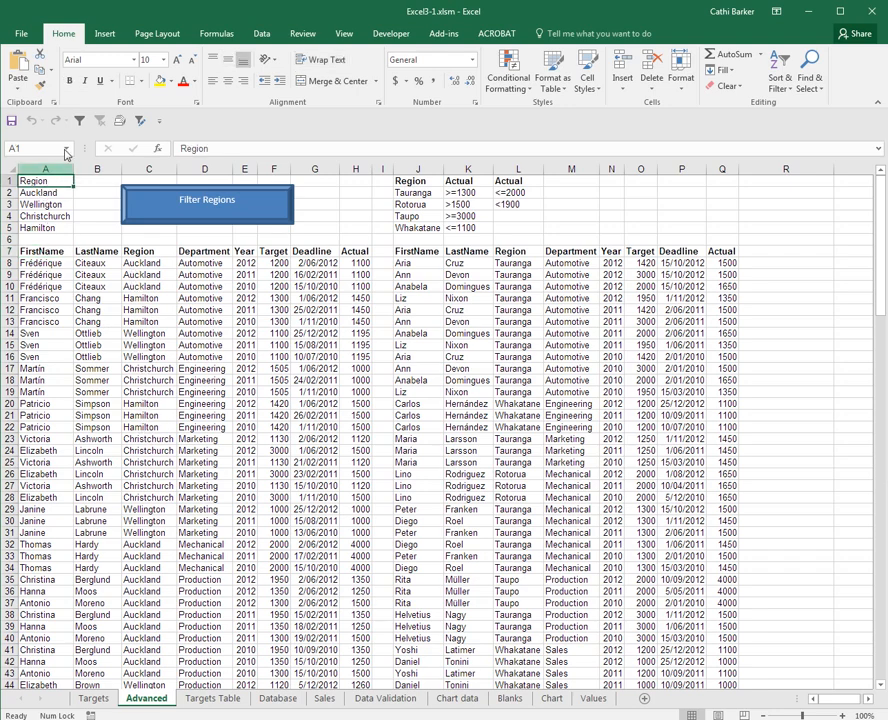
pyautogui.moveTo(40, 186); pyautogui.dragTo(36, 228)
pyautogui.click(143, 83)
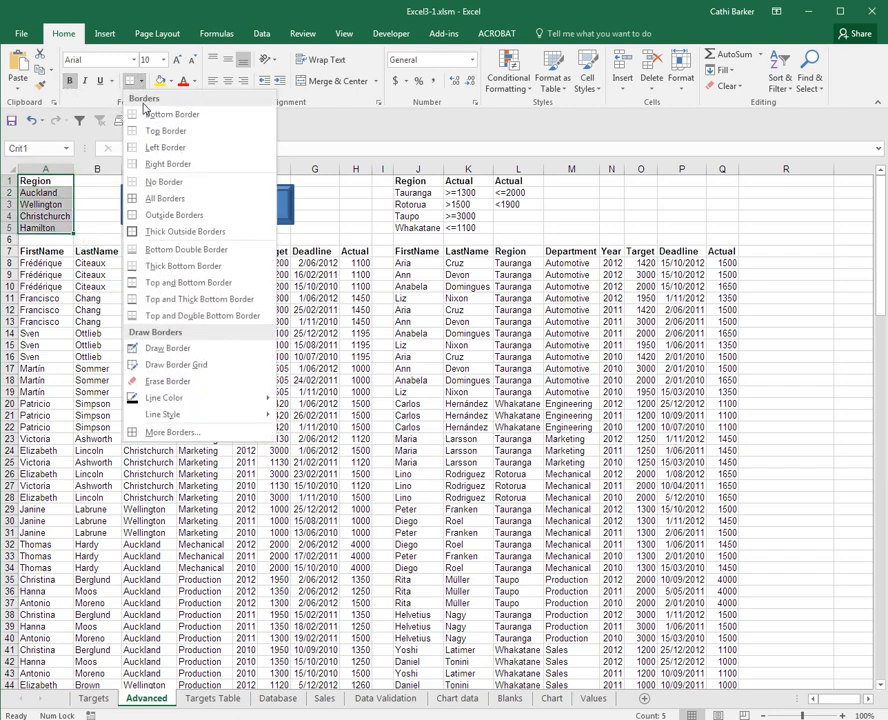
pyautogui.click(54, 193)
# Give the Region heading in A1 a blue fill and white font
pyautogui.click(45, 181)
pyautogui.click(171, 81)
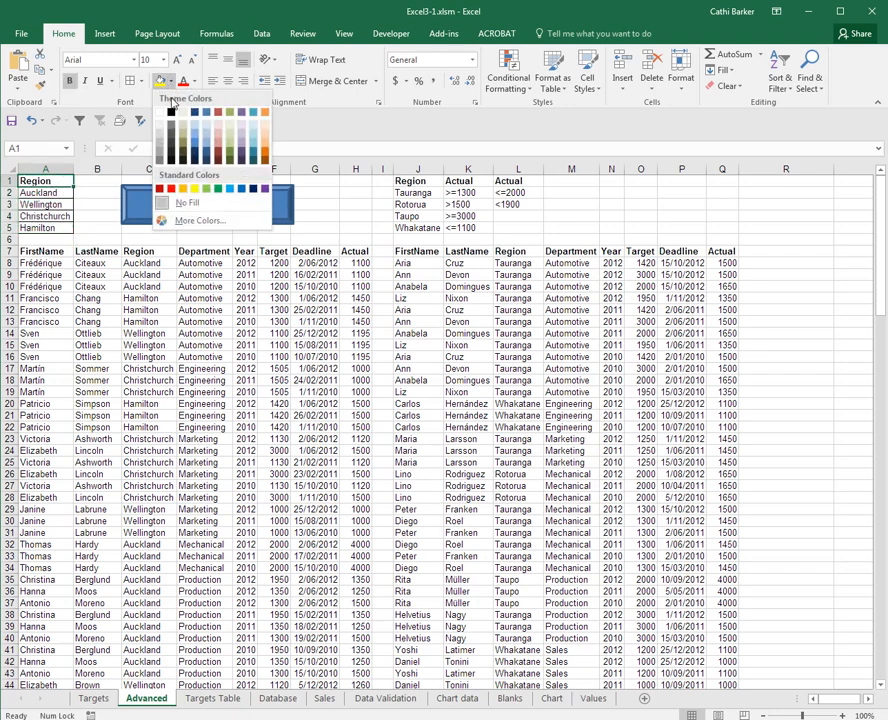
pyautogui.click(206, 113)
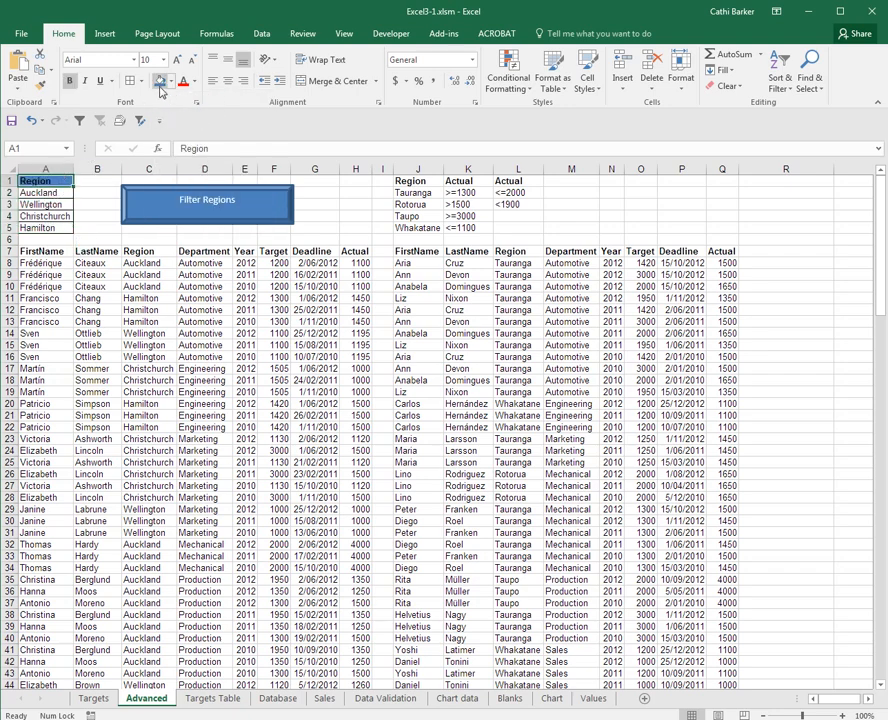
pyautogui.click(195, 83)
pyautogui.click(186, 129)
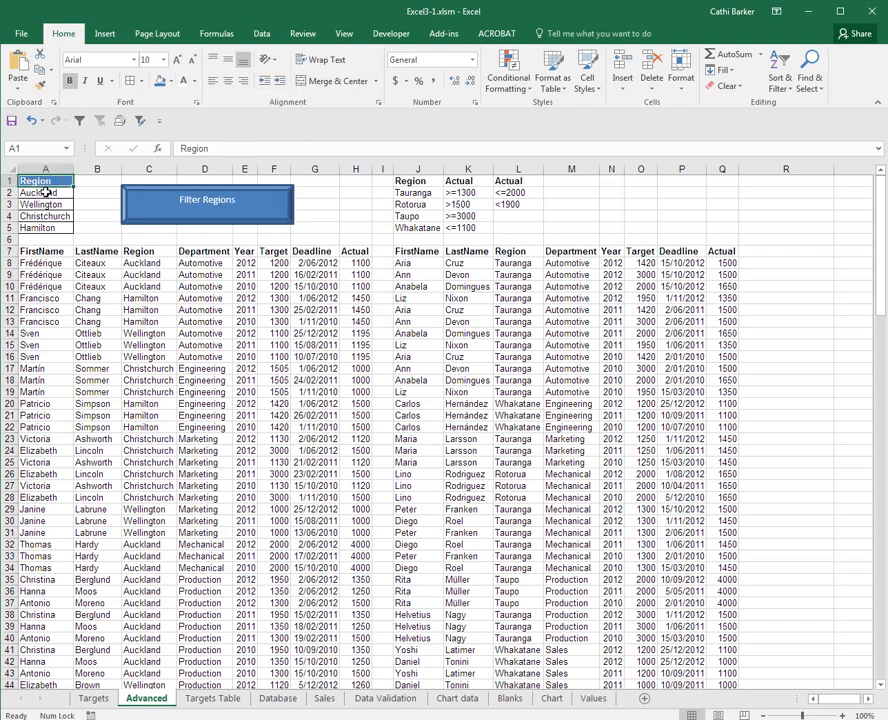
# Fill the criteria cells A2:A5 with a light orange tint
pyautogui.moveTo(45, 192); pyautogui.dragTo(40, 227)
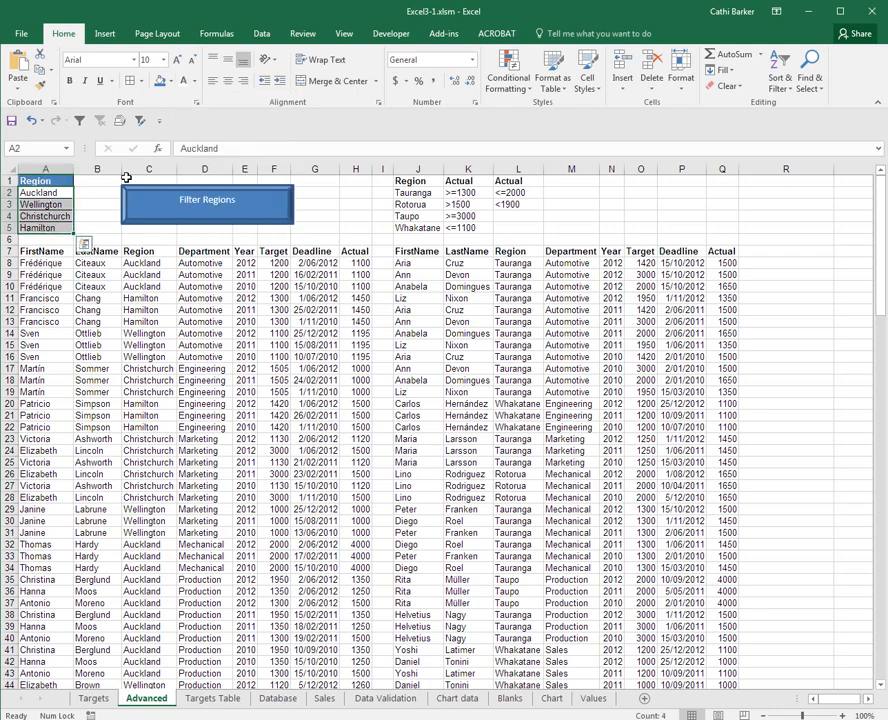
pyautogui.click(171, 81)
pyautogui.click(268, 130)
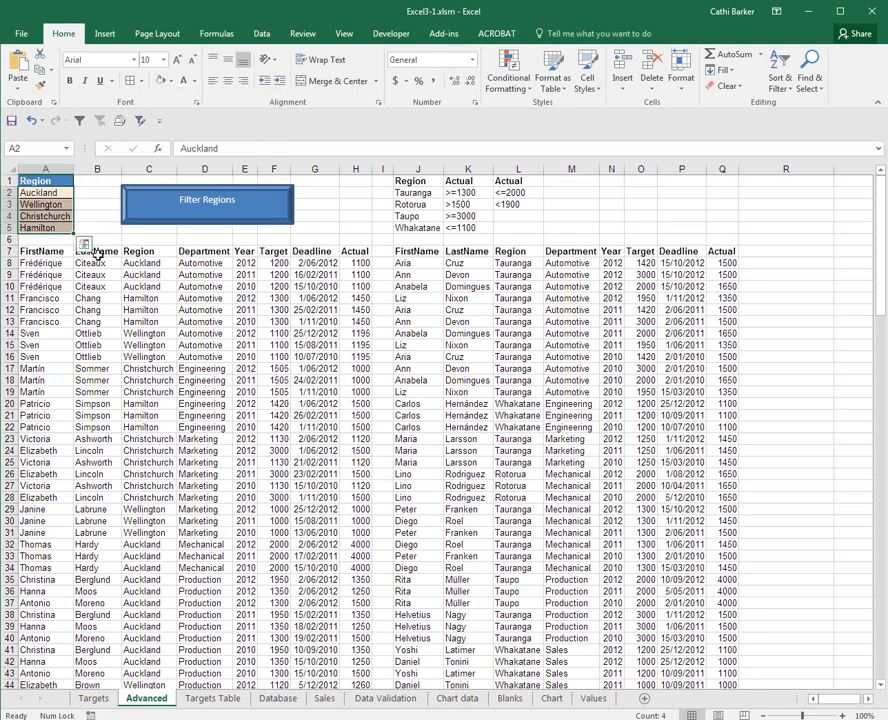
pyautogui.click(96, 251)
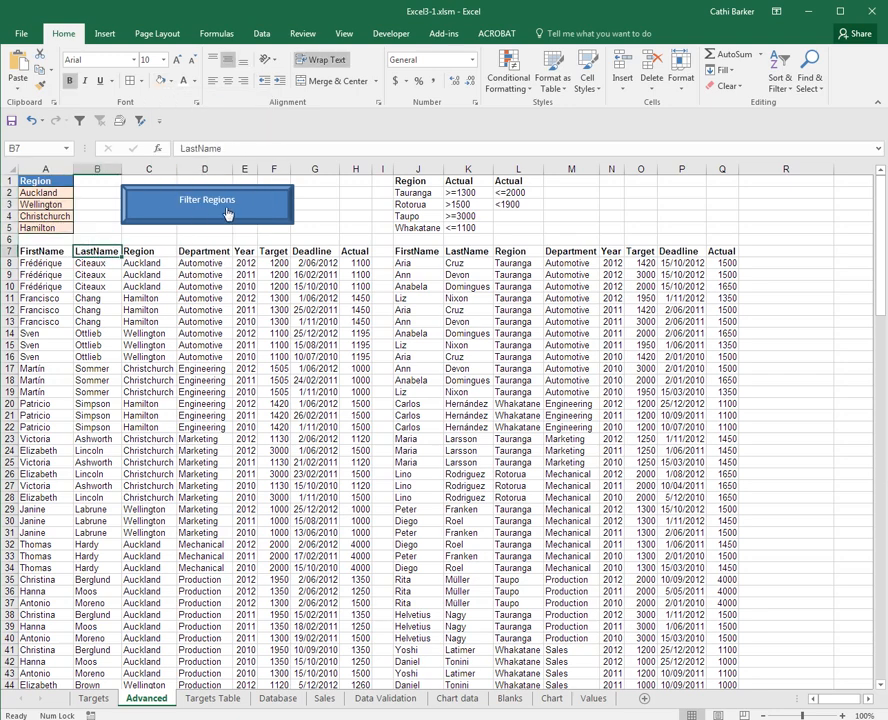
# Set all criteria cells A2:A5 to Hamilton and run the Filter Regions macro
pyautogui.click(45, 193)
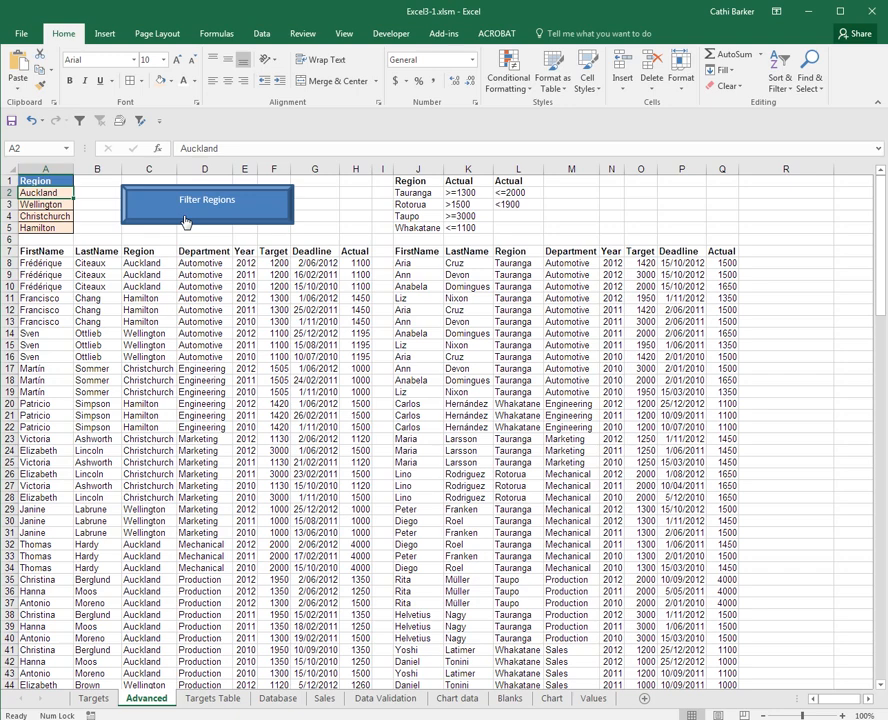
pyautogui.write('Hamilton')
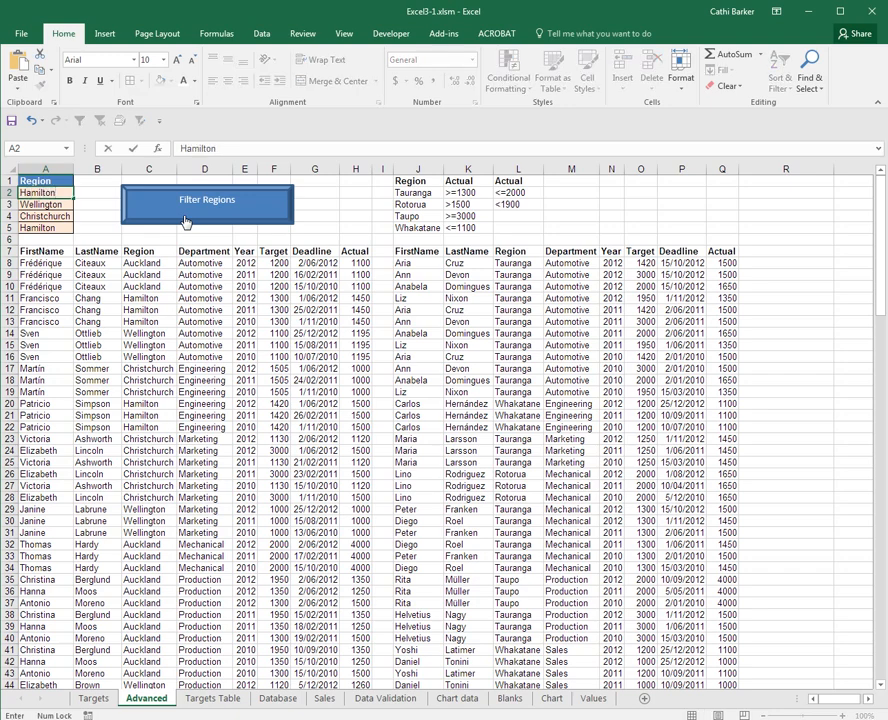
pyautogui.click(185, 222)
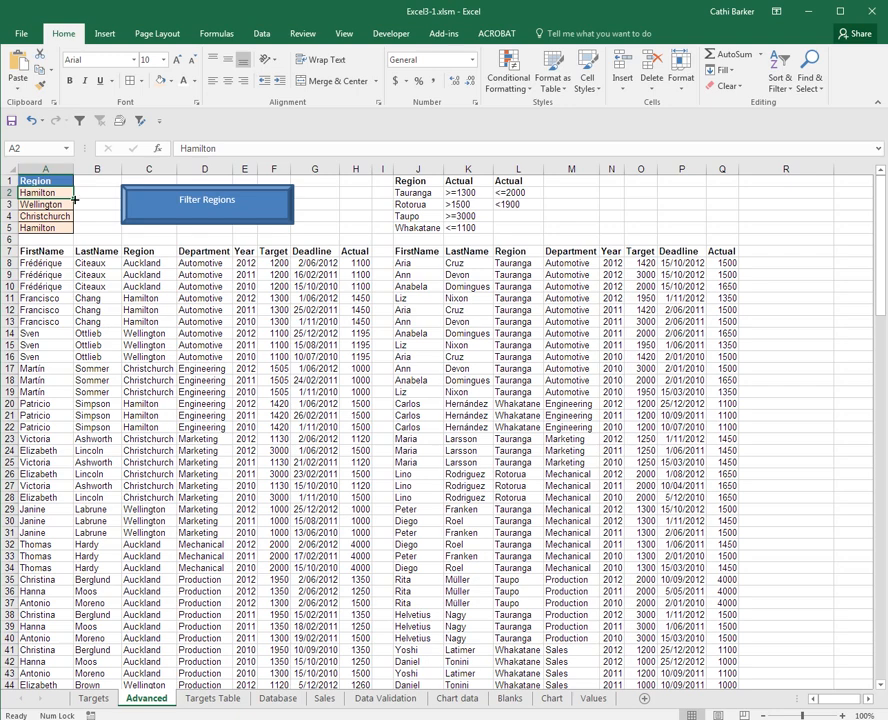
pyautogui.moveTo(75, 199); pyautogui.dragTo(72, 231)
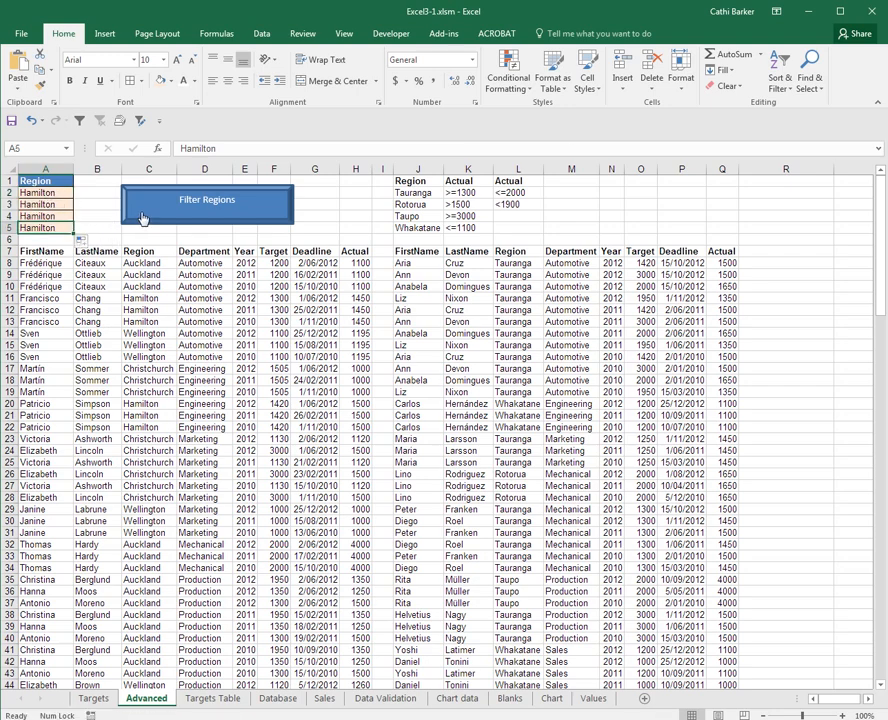
pyautogui.click(222, 210)
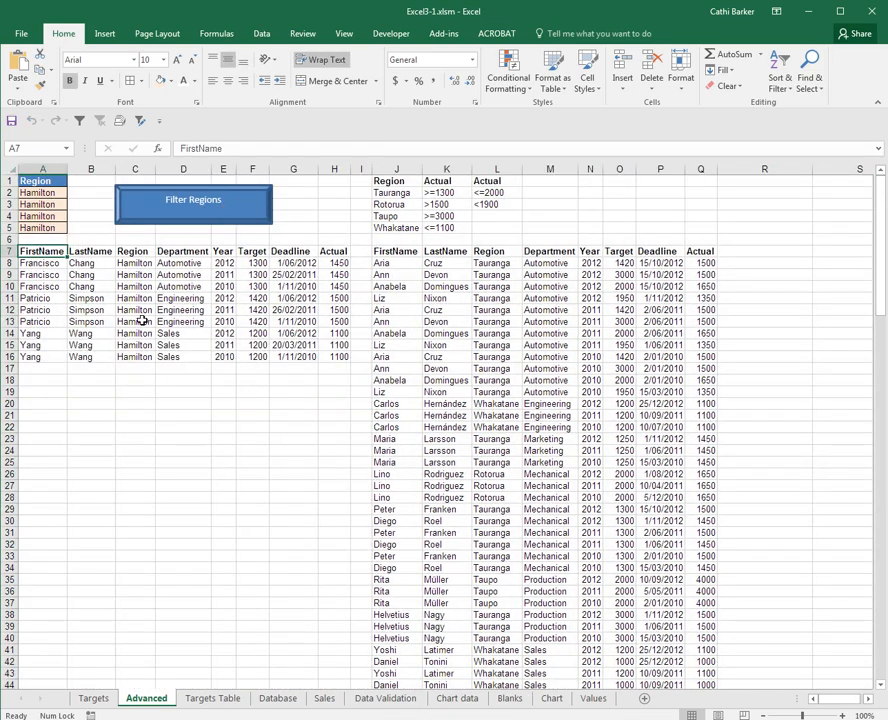